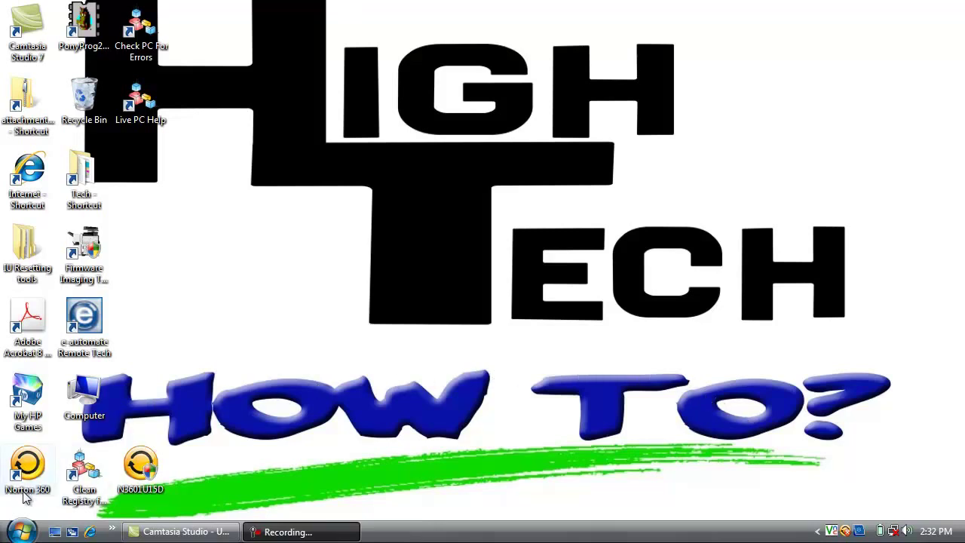
- Open Control Panel's User Accounts and go to the Manage Accounts page
left_click(20, 532)
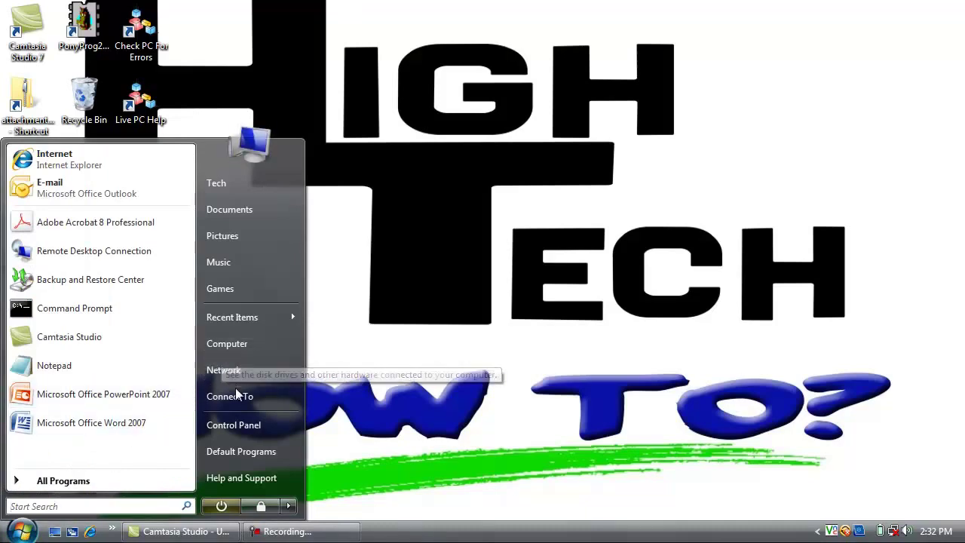
left_click(243, 426)
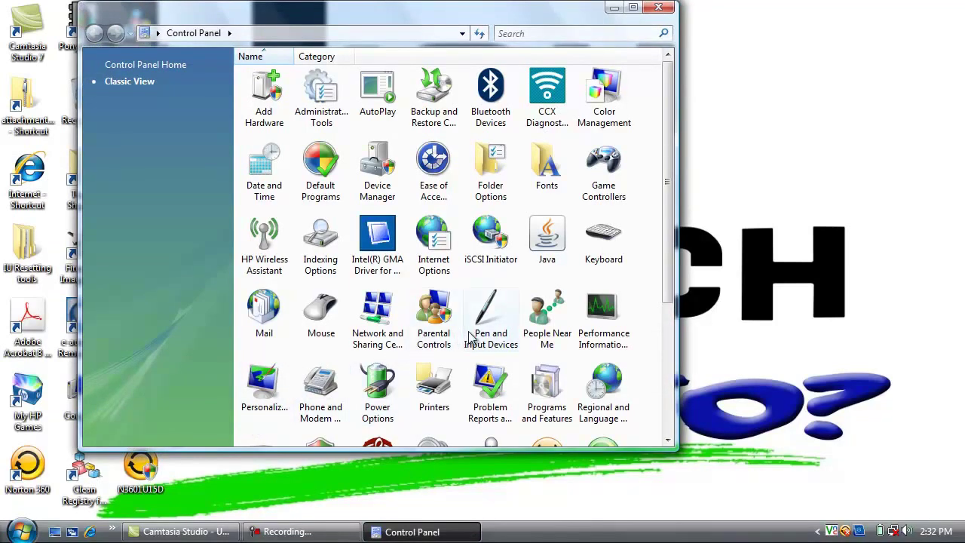
scroll(469, 337, "down", 5)
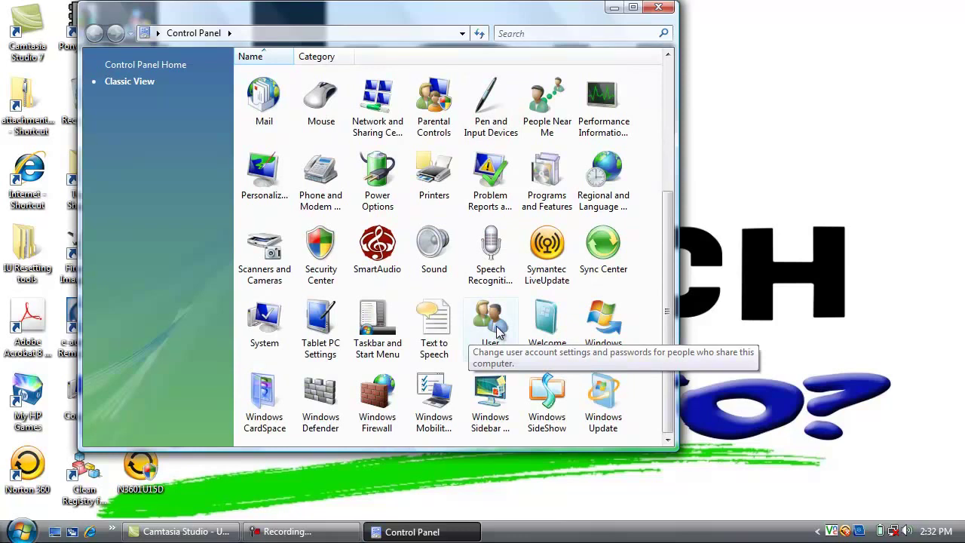
double_click(497, 333)
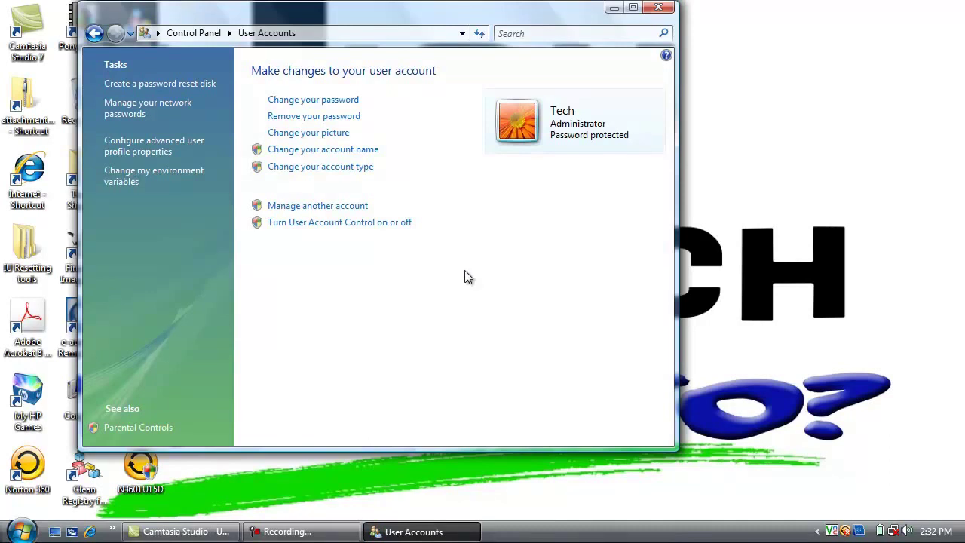
left_click(318, 221)
left_click(311, 215)
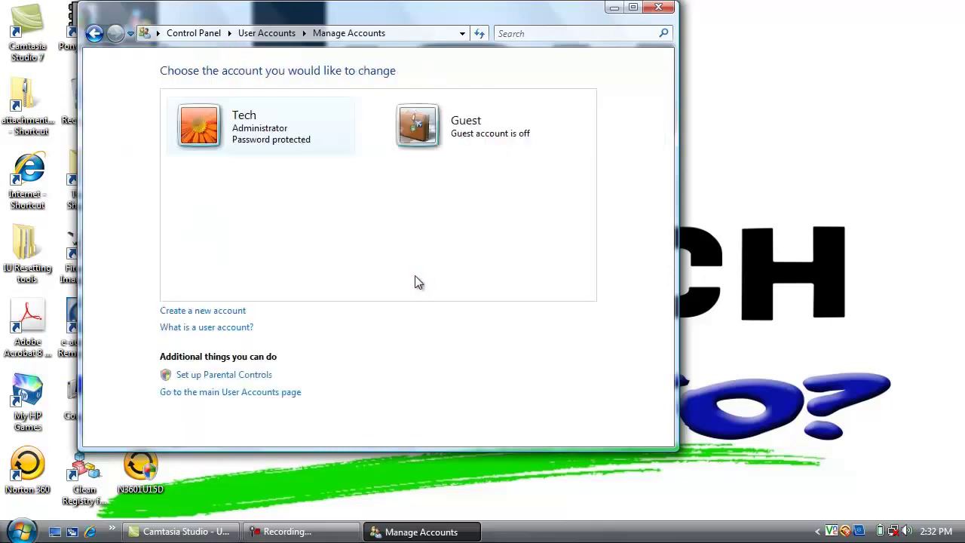
- Create a standard account named bizhub and open its account settings page
left_click(235, 315)
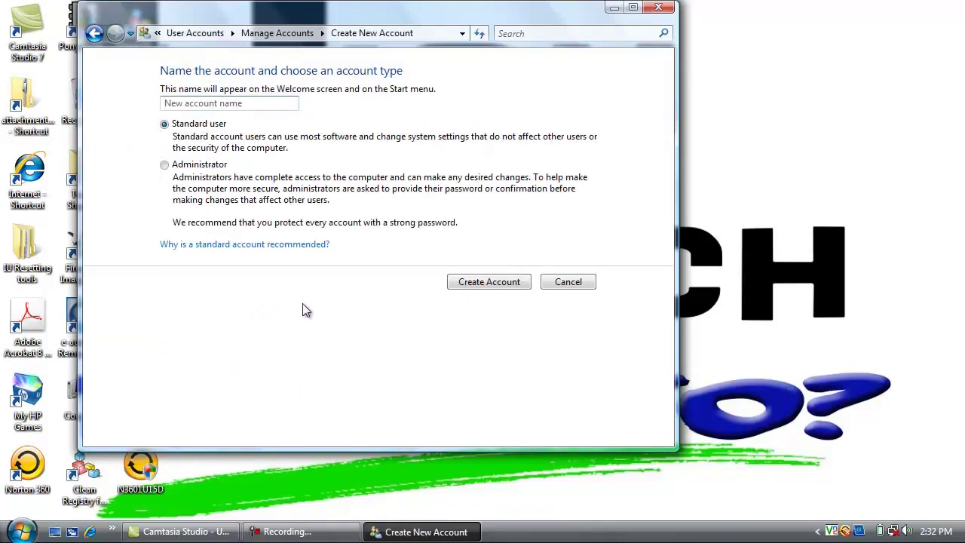
type("bizhub")
left_click(472, 284)
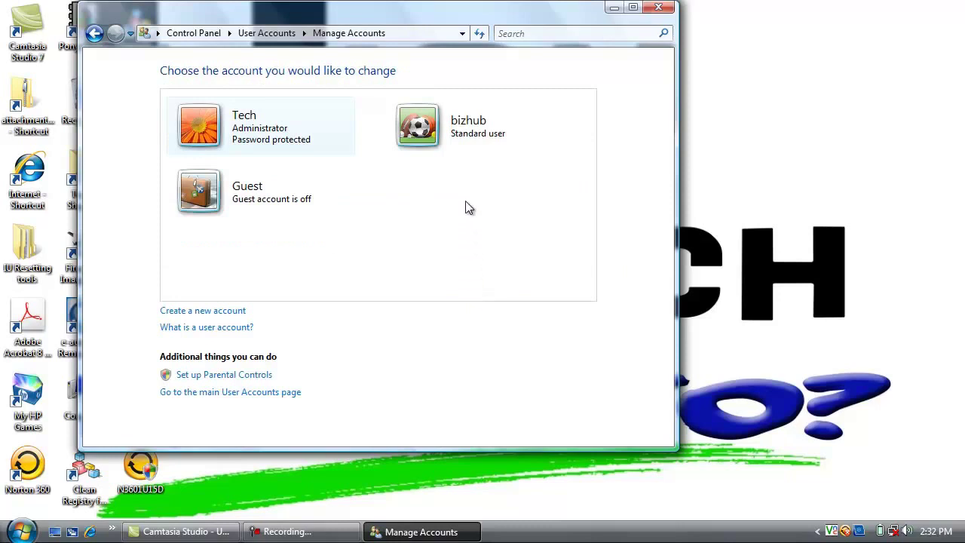
left_click(461, 139)
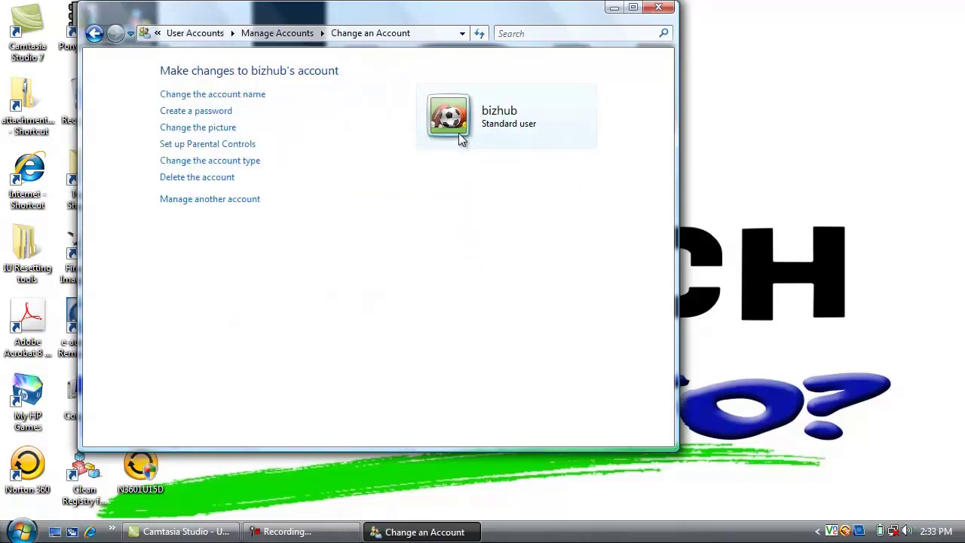
- Give bizhub a password, entered and confirmed, with the password hint 'Copier'
left_click(218, 111)
key("Tab")
key("Tab")
type("Copier")
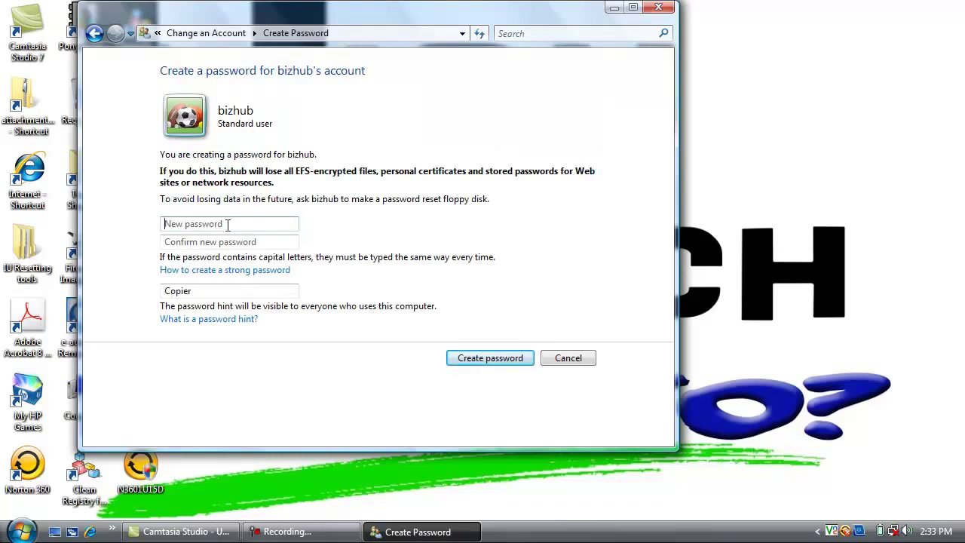
left_click(228, 223)
type("••••••••••")
key("Tab")
type("••••")
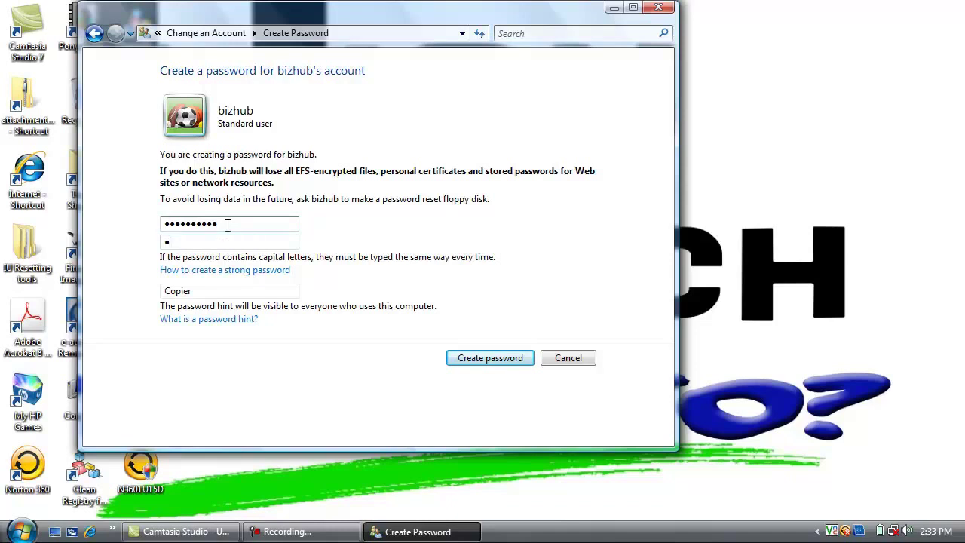
type("•••••••")
double_click(207, 291)
key("shift+Left")
key("shift+Left")
key("shift+Left")
left_click(208, 292)
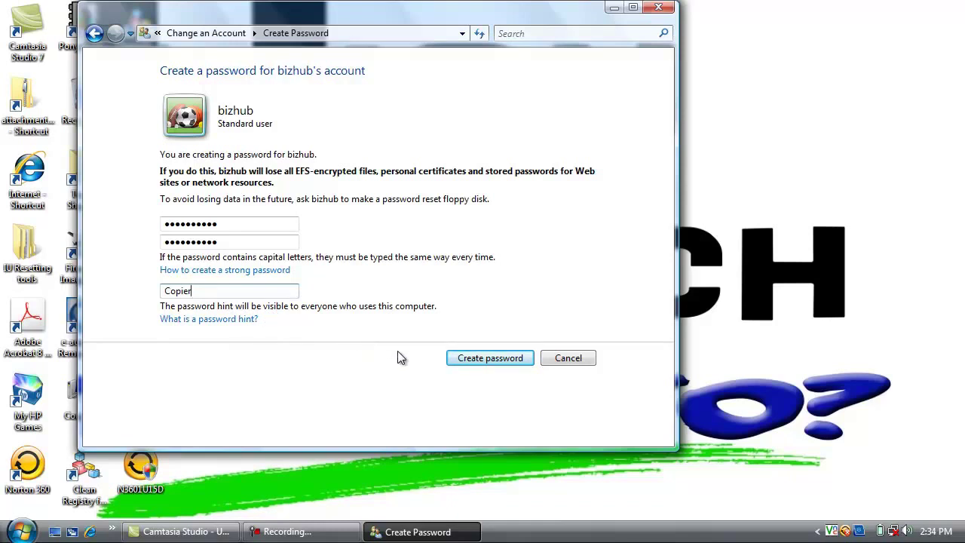
left_click(477, 359)
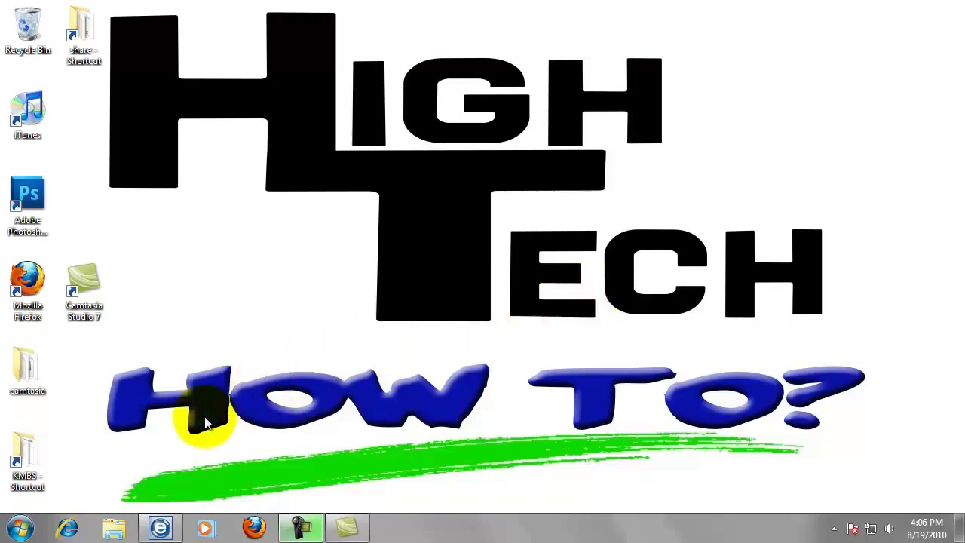
- Open Local Disk (C:) from Computer in the Start menu
left_click(17, 529)
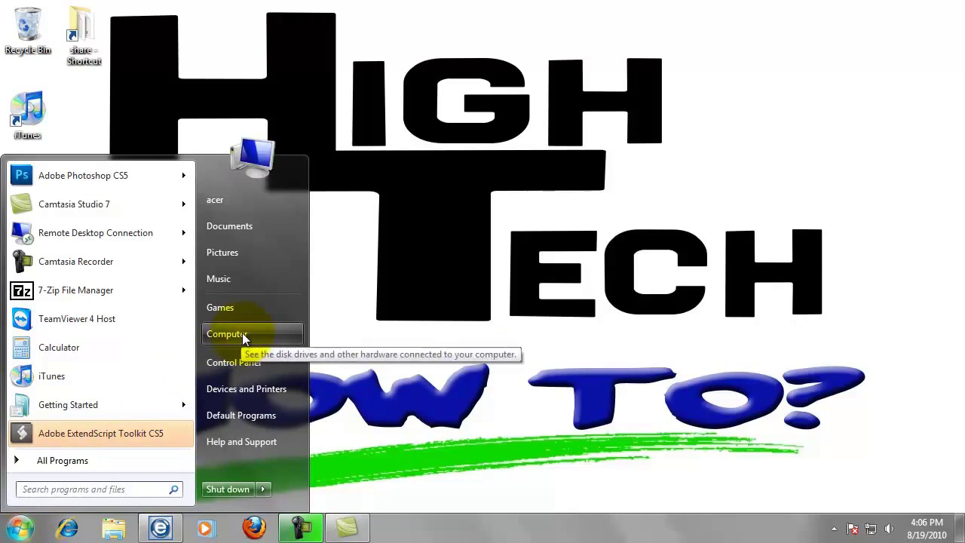
left_click(243, 334)
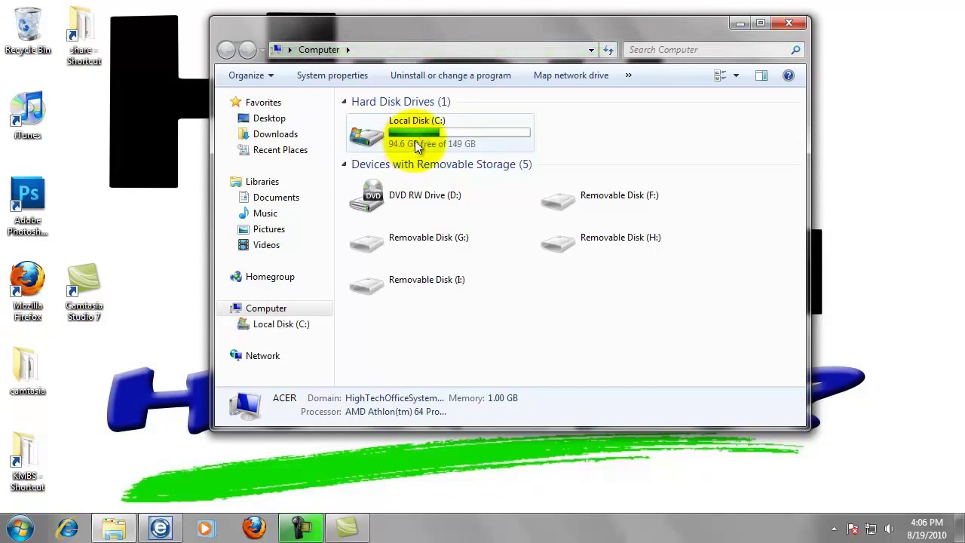
double_click(415, 140)
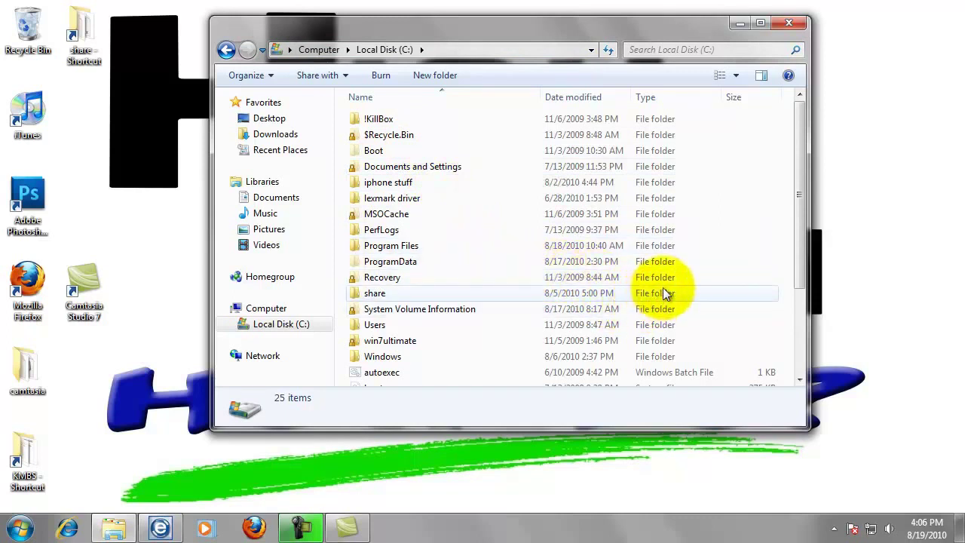
- Create a new folder named myscans at the top of the C: drive
right_click(703, 293)
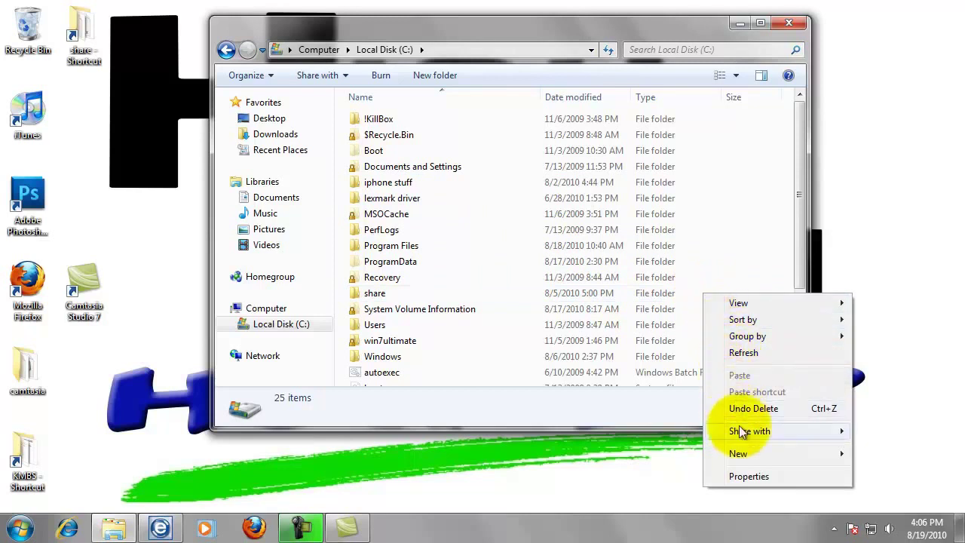
mouse_move(743, 455)
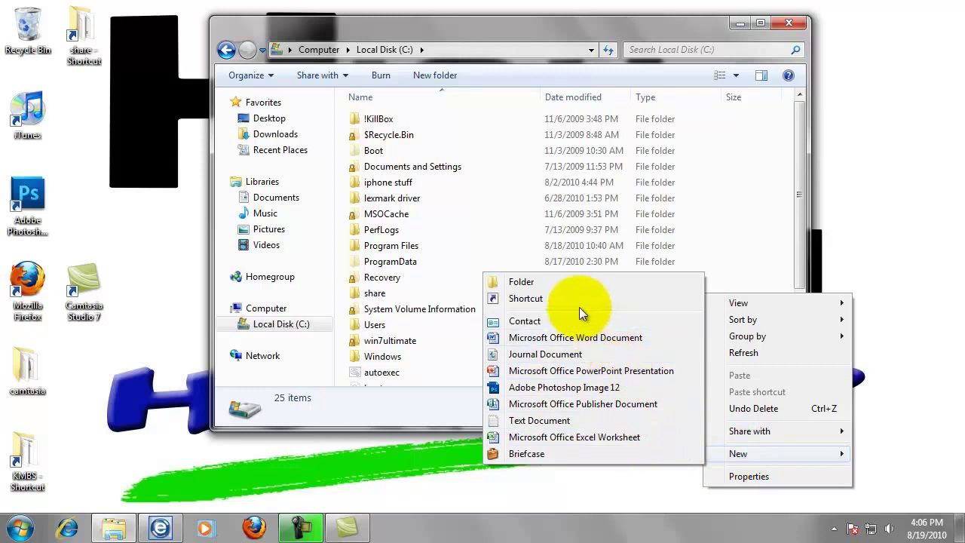
left_click(521, 282)
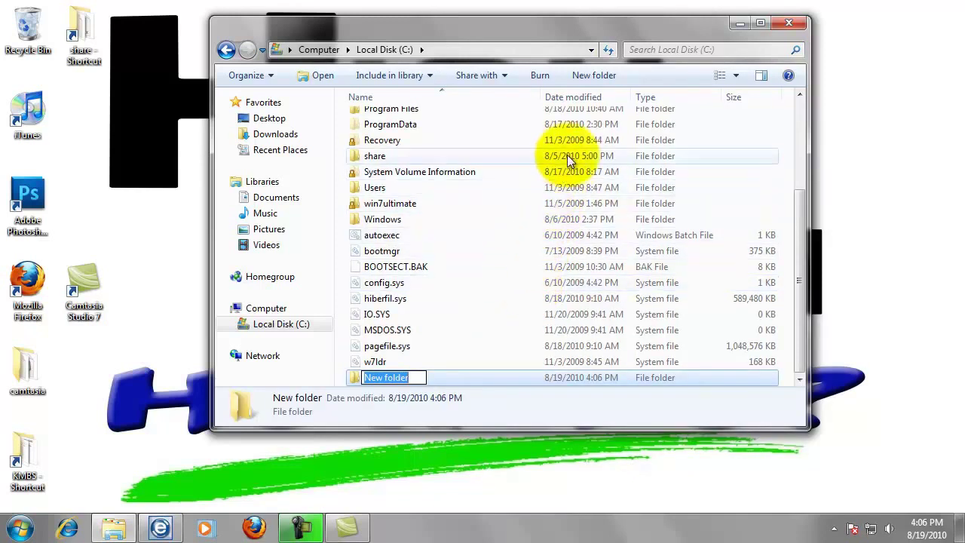
left_click(588, 76)
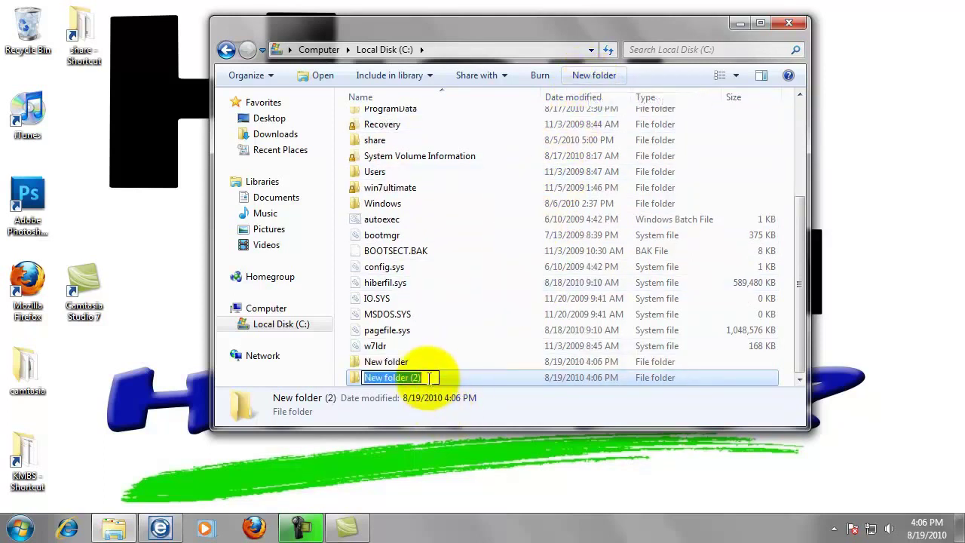
type("myscans")
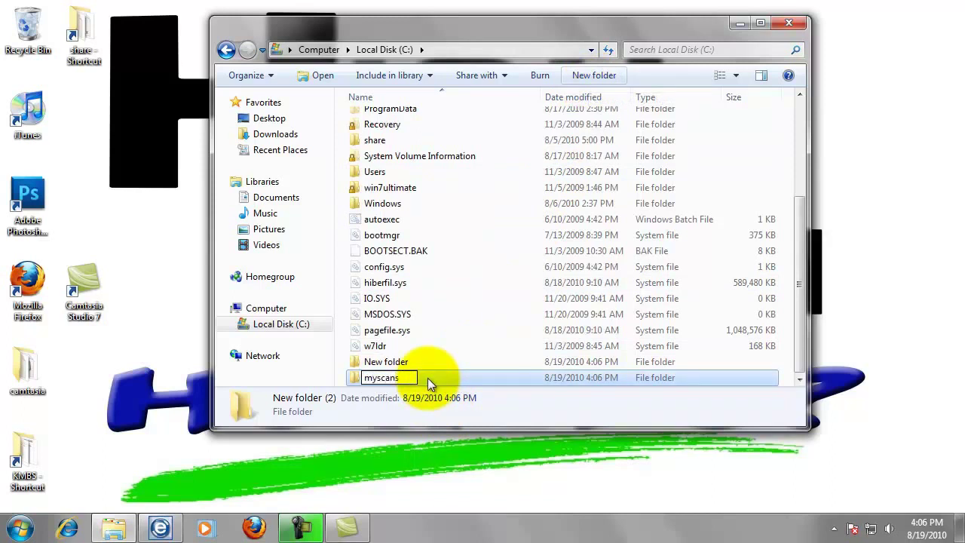
key("Return")
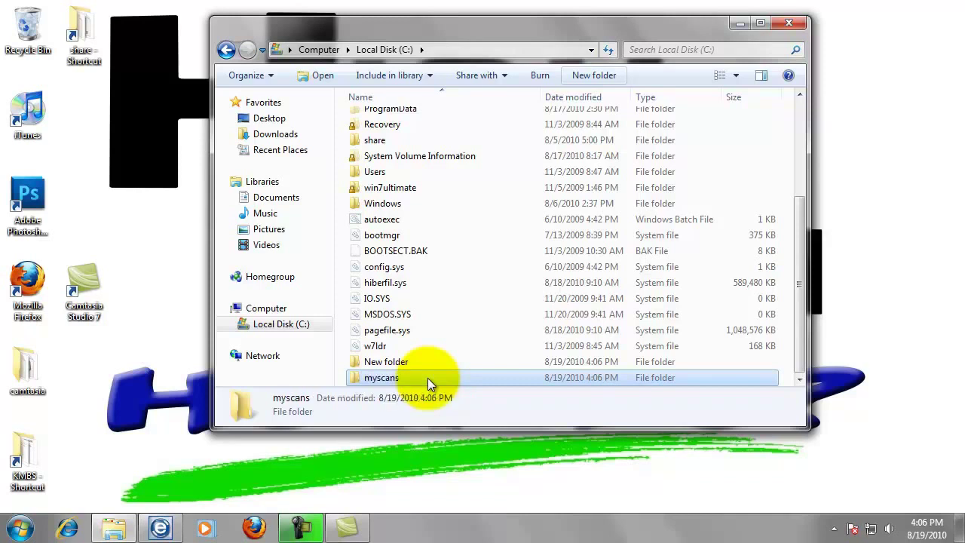
- Open the myscans folder's Properties and its Sharing tab's File Sharing window
right_click(383, 380)
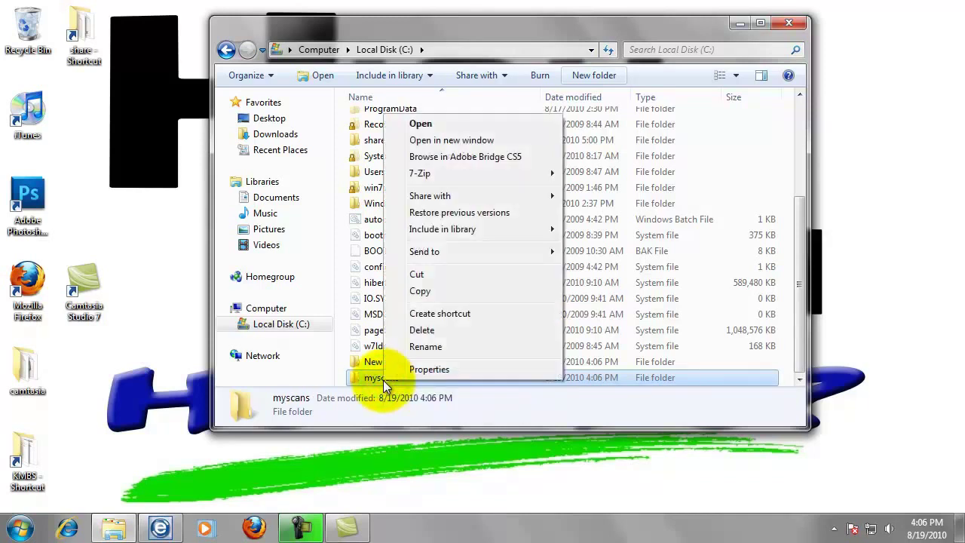
left_click(446, 369)
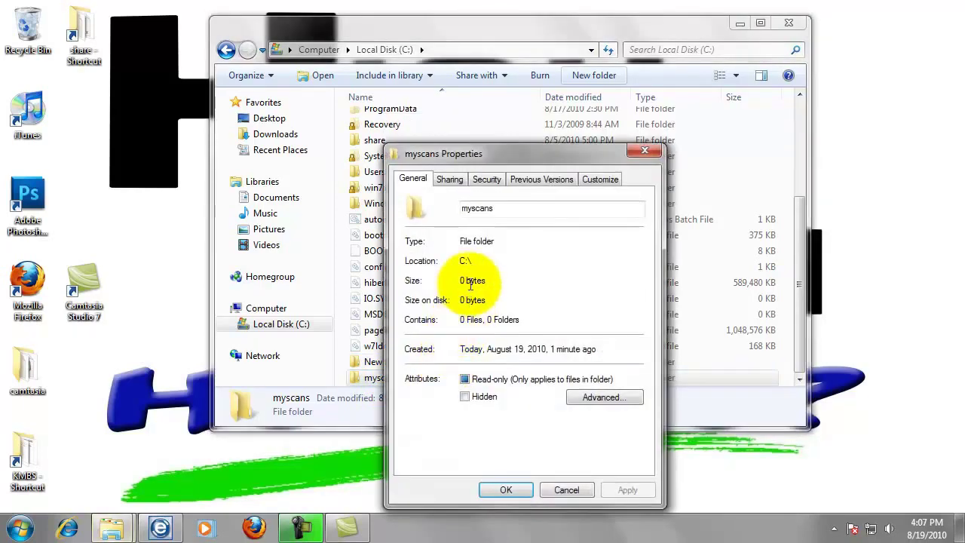
left_click(451, 181)
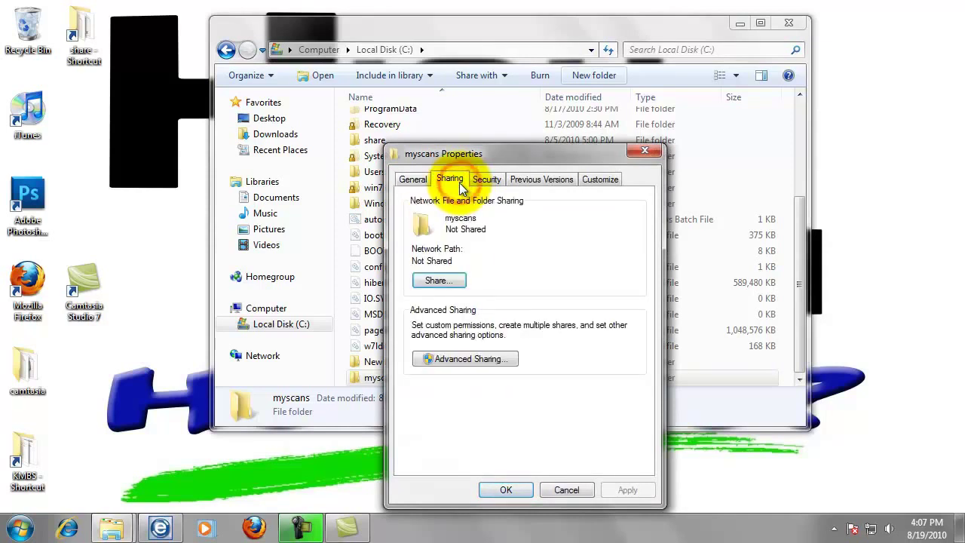
left_click(448, 281)
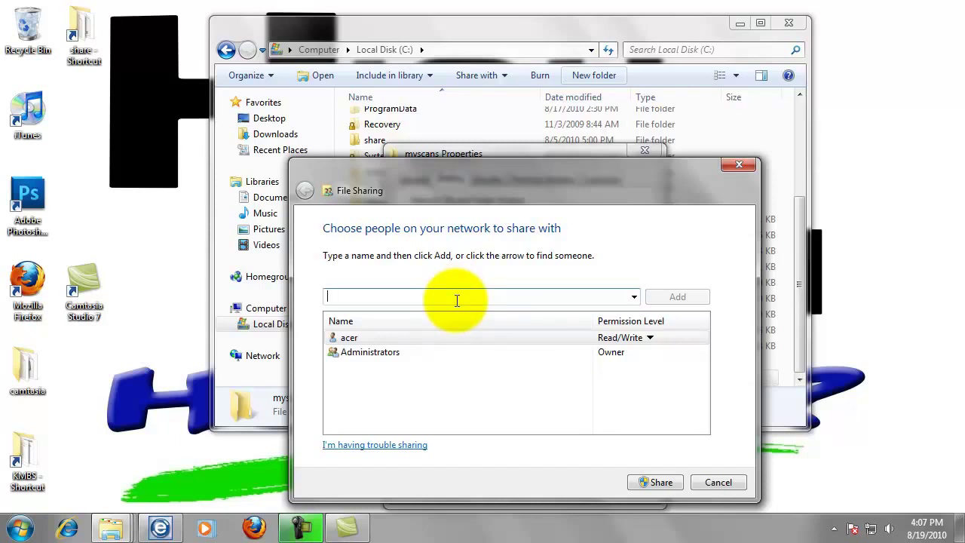
- Add bizhub with Read/Write permission and share myscans as \\ACER\myscans
type("bizhub")
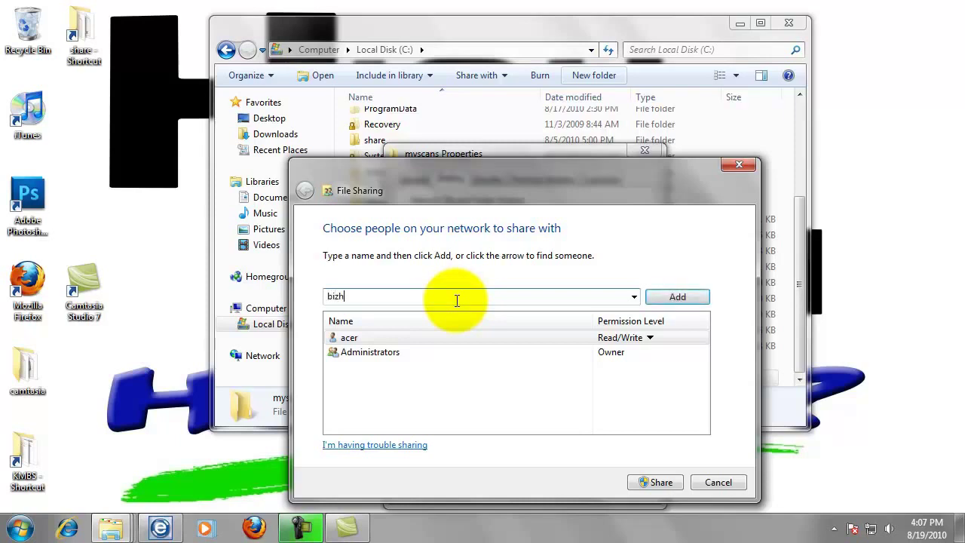
left_click(678, 297)
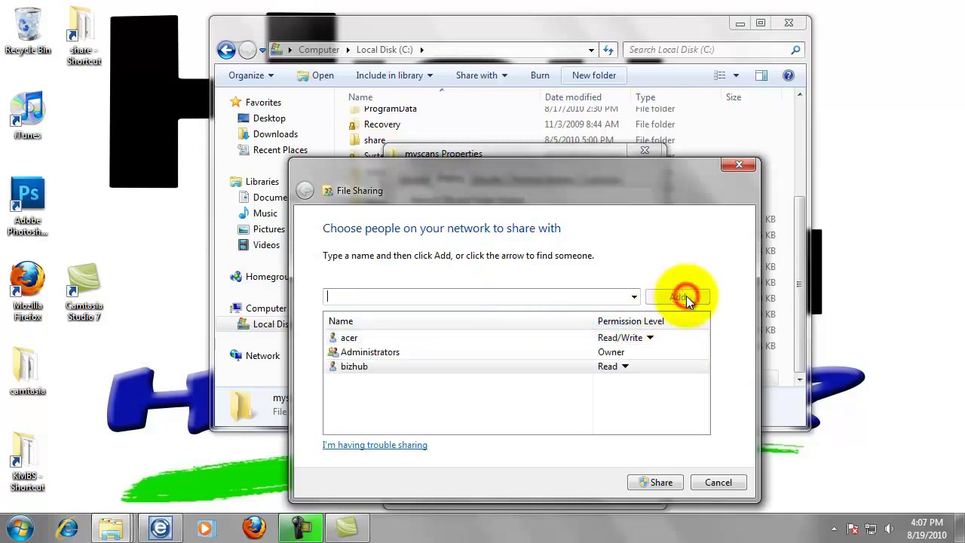
left_click(626, 367)
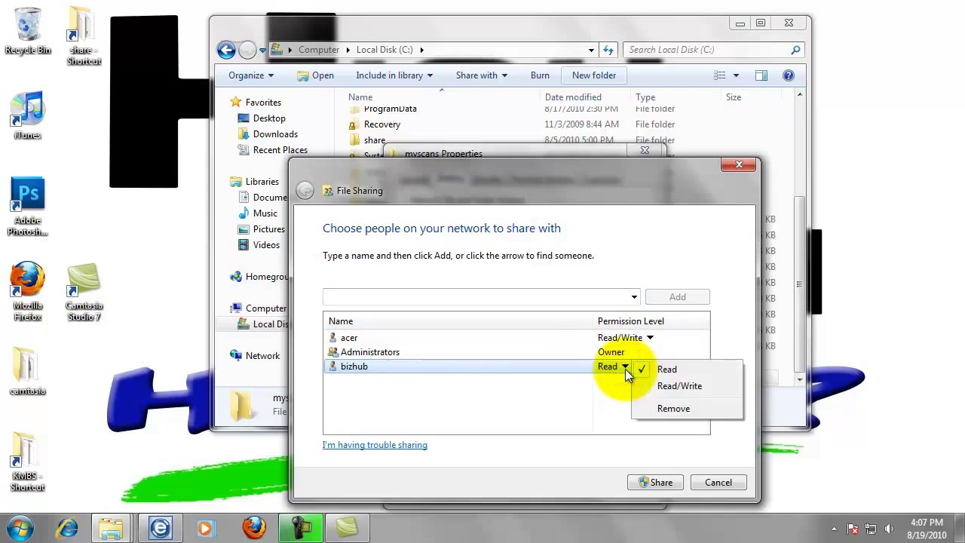
left_click(671, 386)
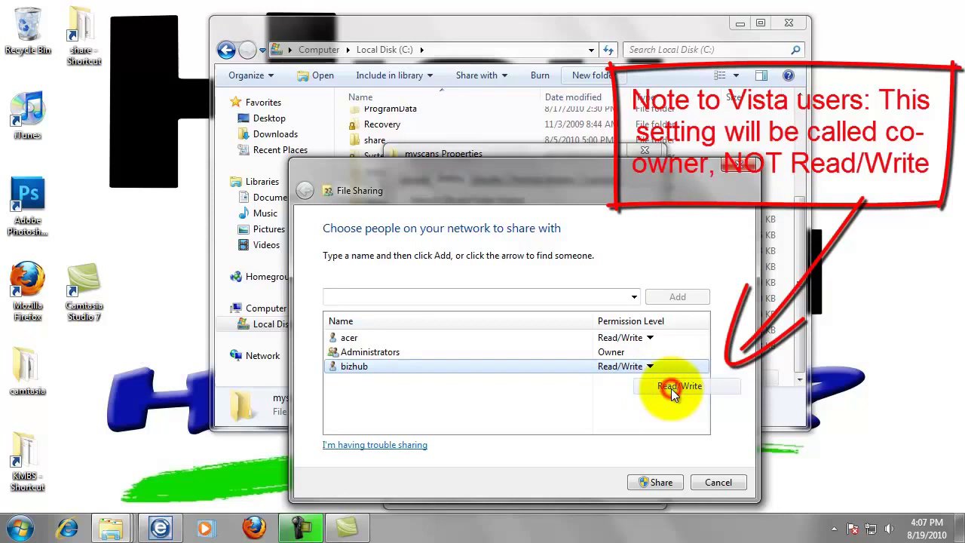
left_click(662, 484)
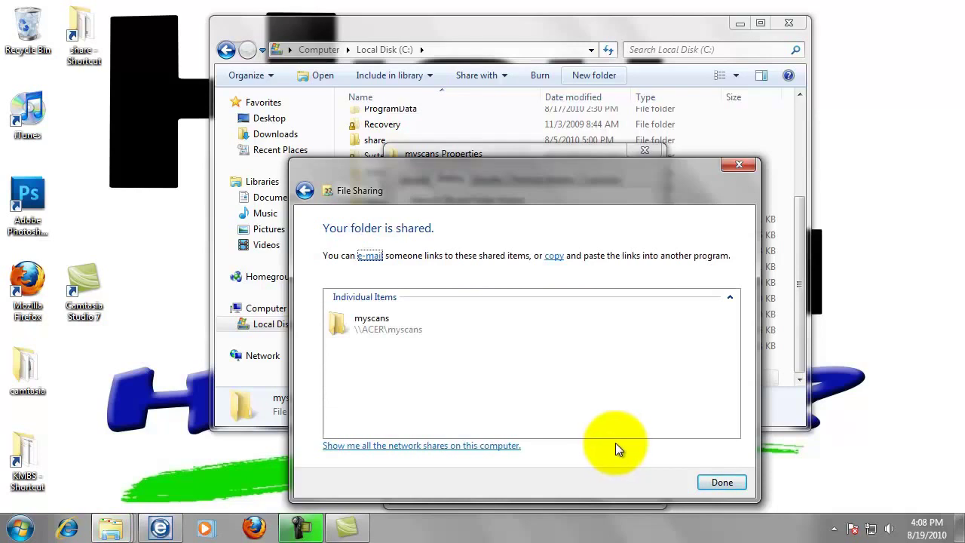
- Close the sharing confirmation and open Advanced Sharing > Permissions > Add for myscans
left_click(722, 483)
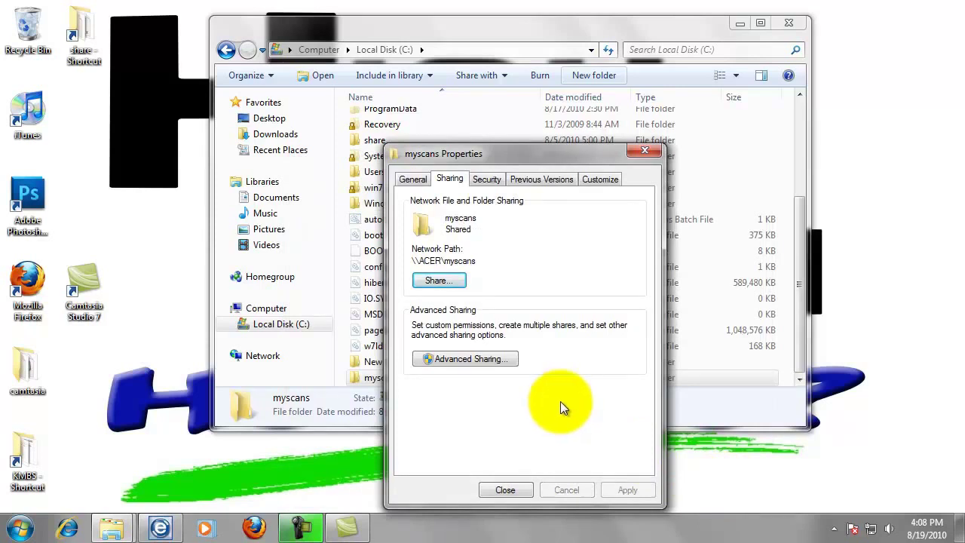
left_click(488, 361)
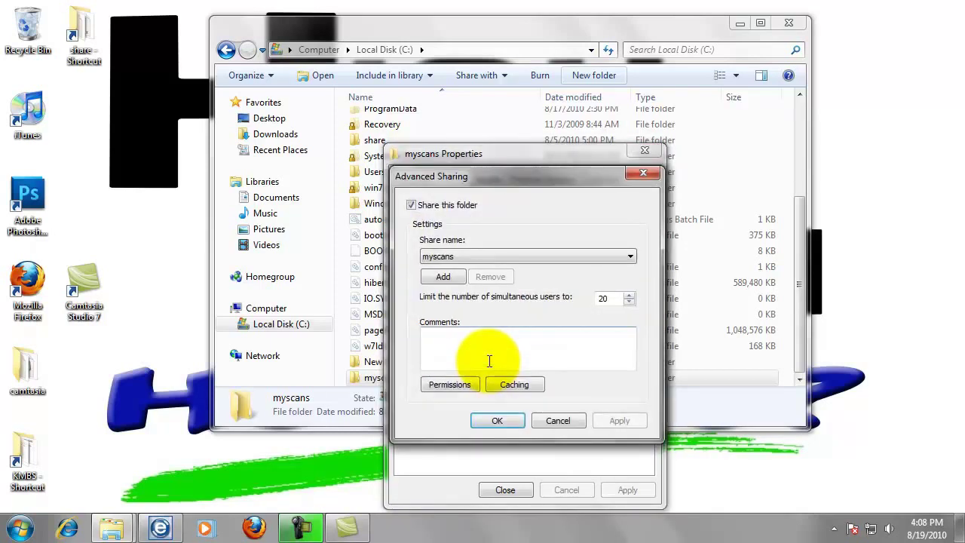
left_click(458, 384)
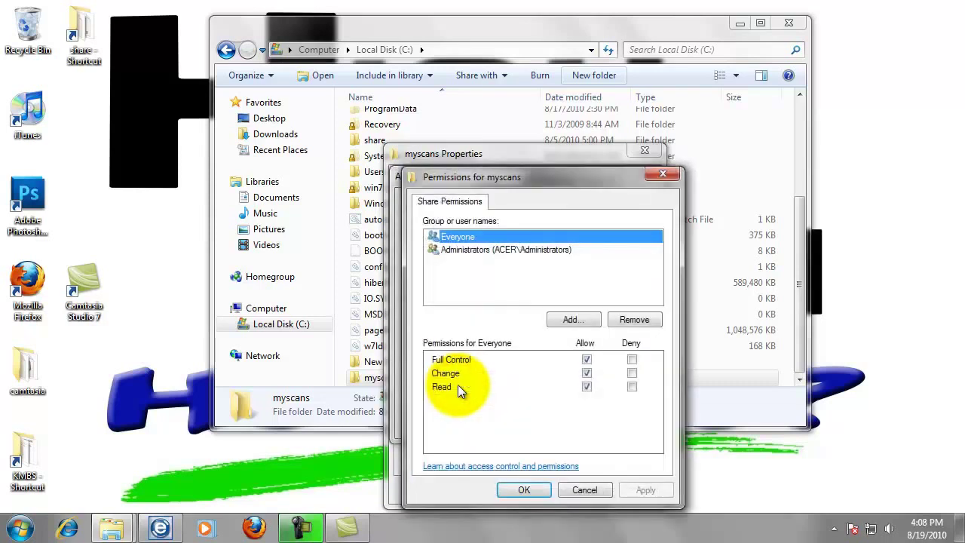
left_click(559, 325)
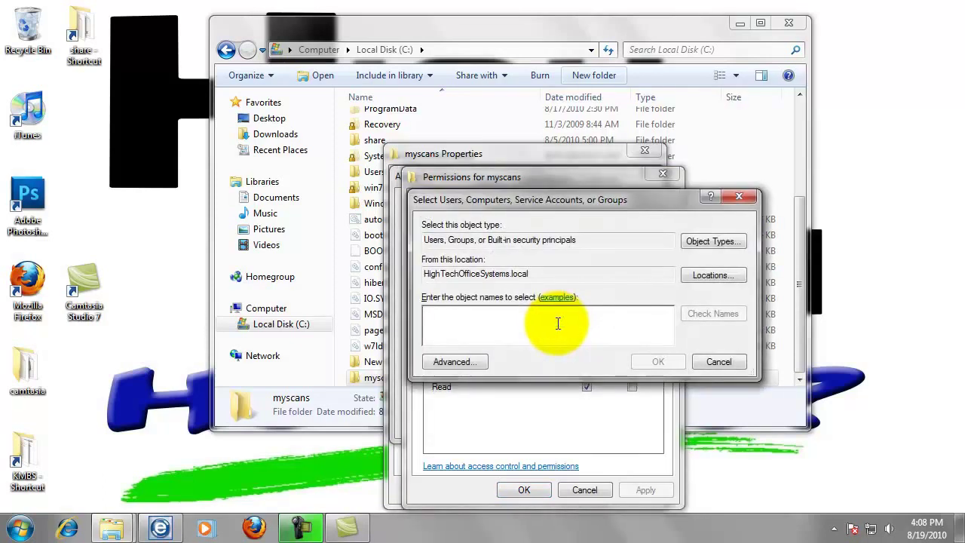
- Enter bizhub as the user to add and check the name, cancelling the network password prompts
left_click(558, 323)
type("bizhub")
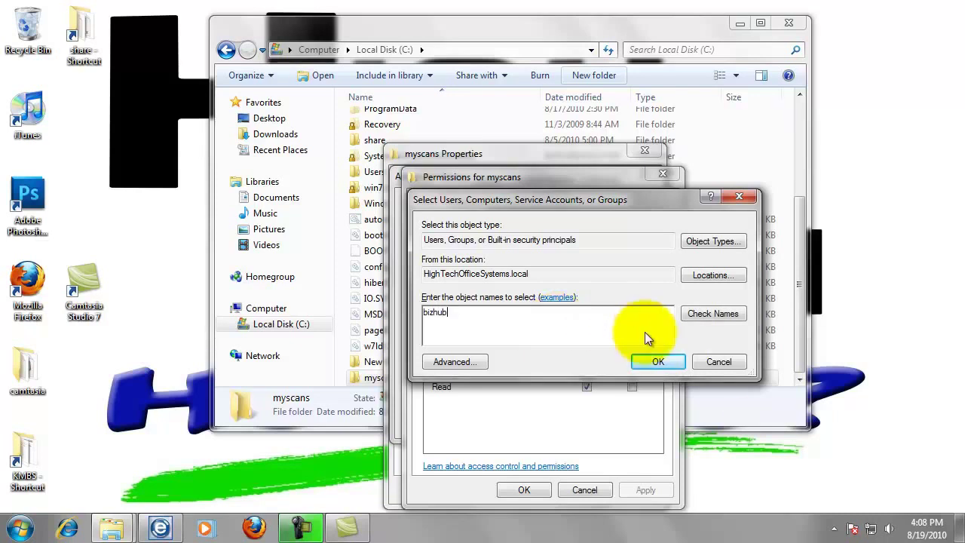
left_click(675, 367)
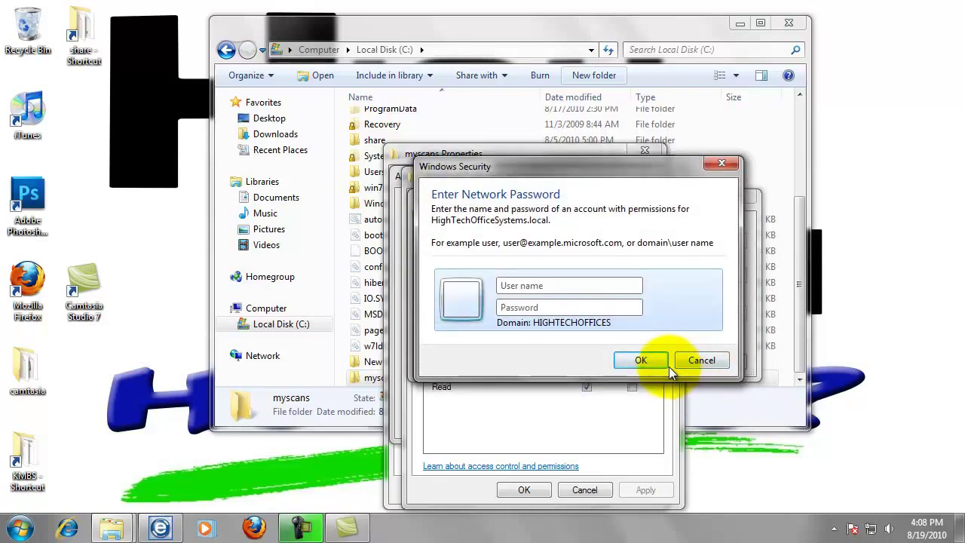
left_click(702, 360)
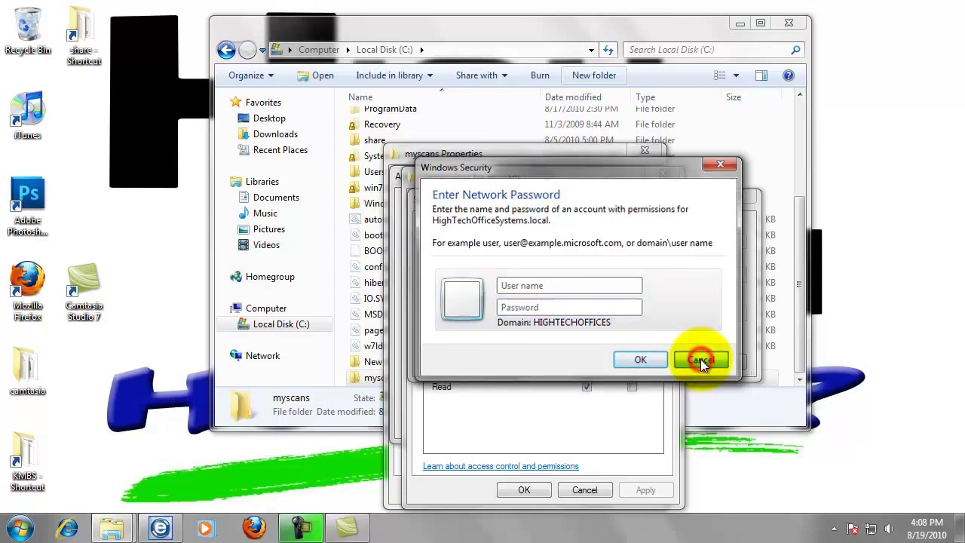
left_click(701, 359)
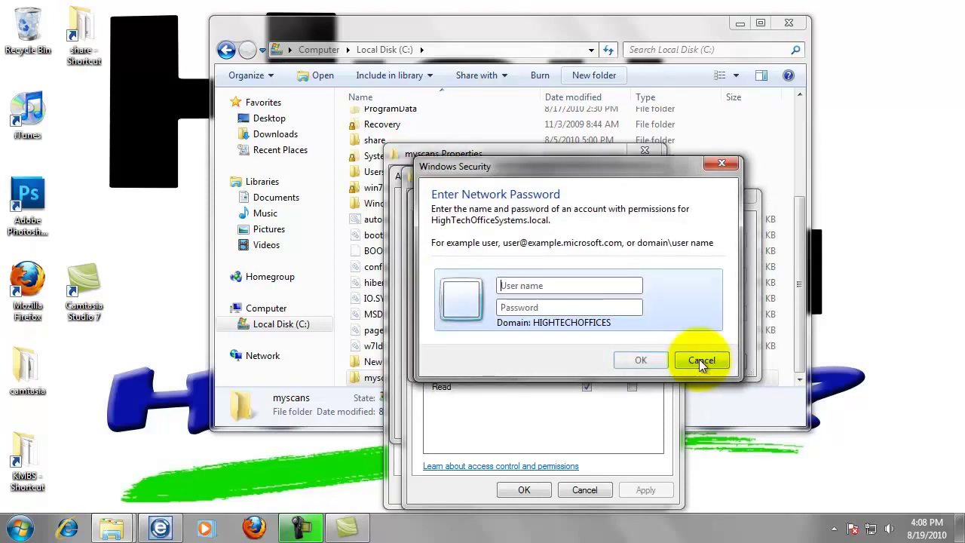
- Dismiss the Name Not Found error and switch the search location to the local computer ACER
left_click(700, 360)
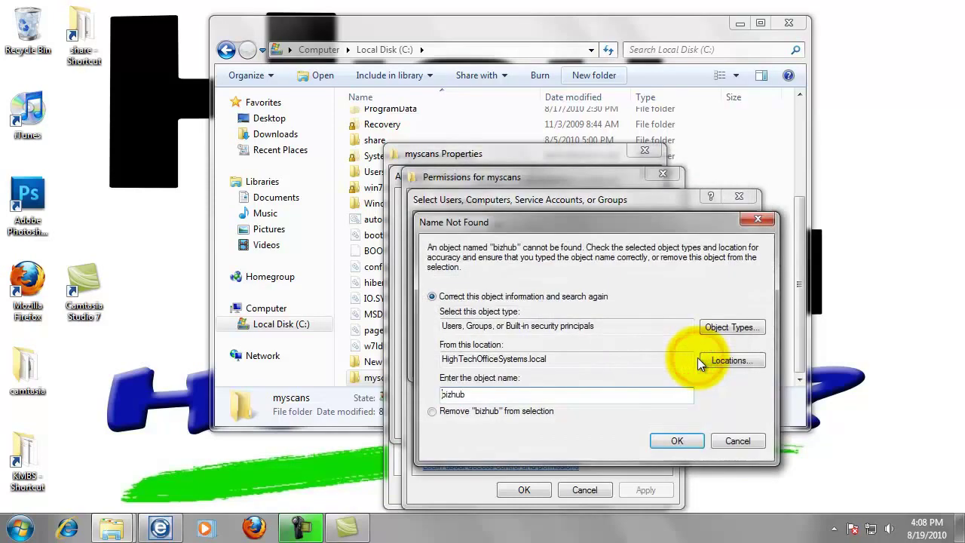
left_click(725, 442)
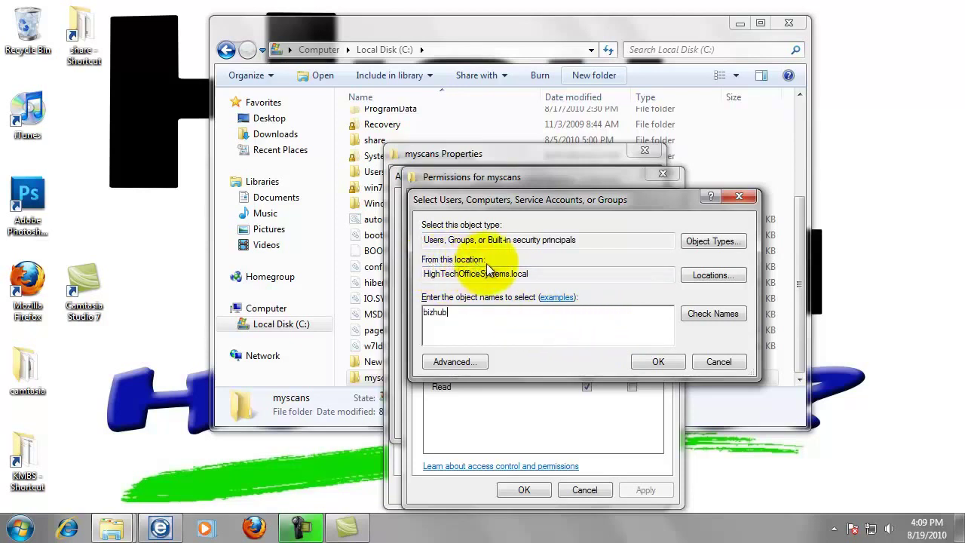
left_click(696, 277)
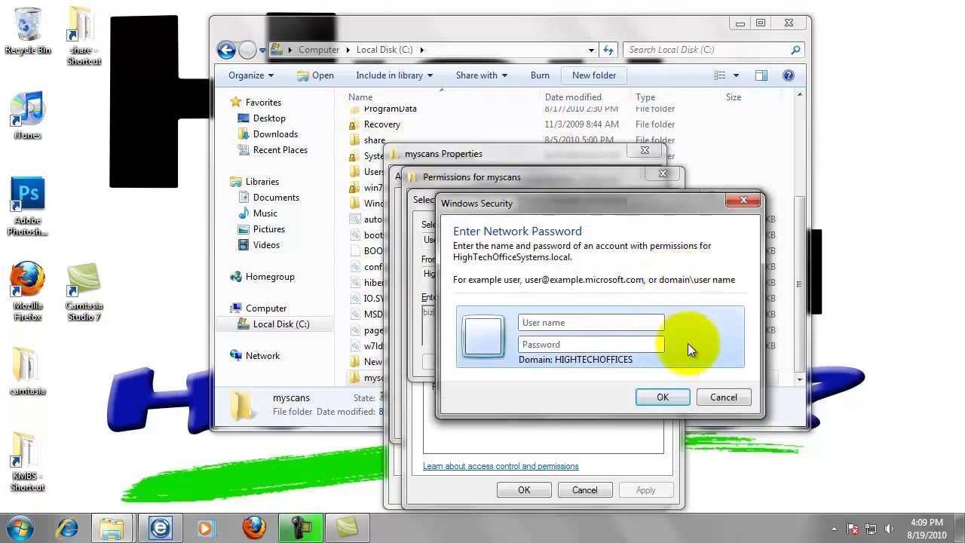
left_click(715, 404)
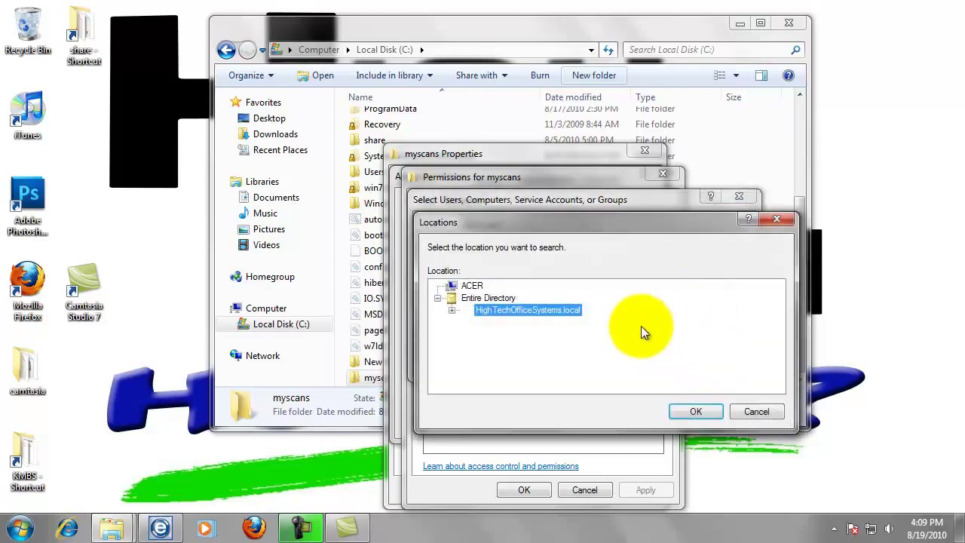
left_click(472, 286)
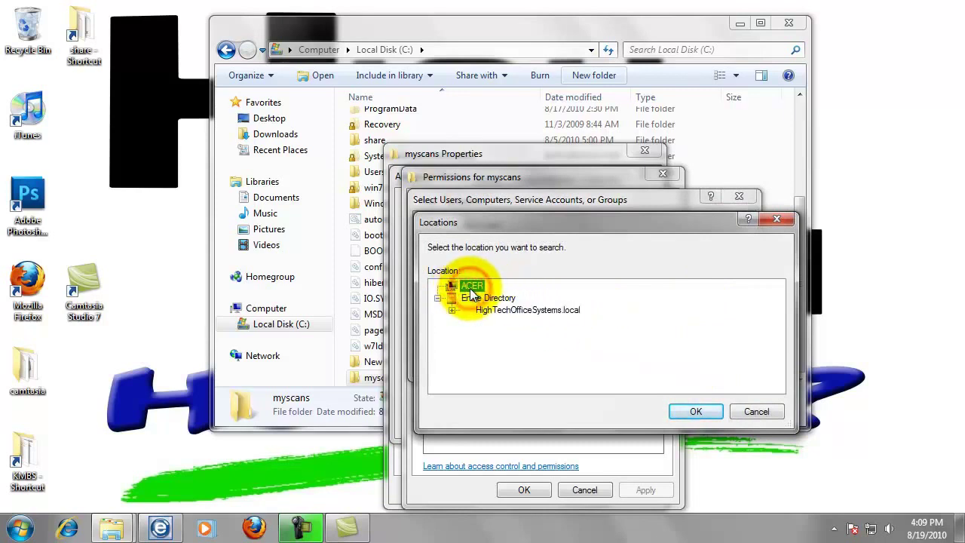
left_click(692, 412)
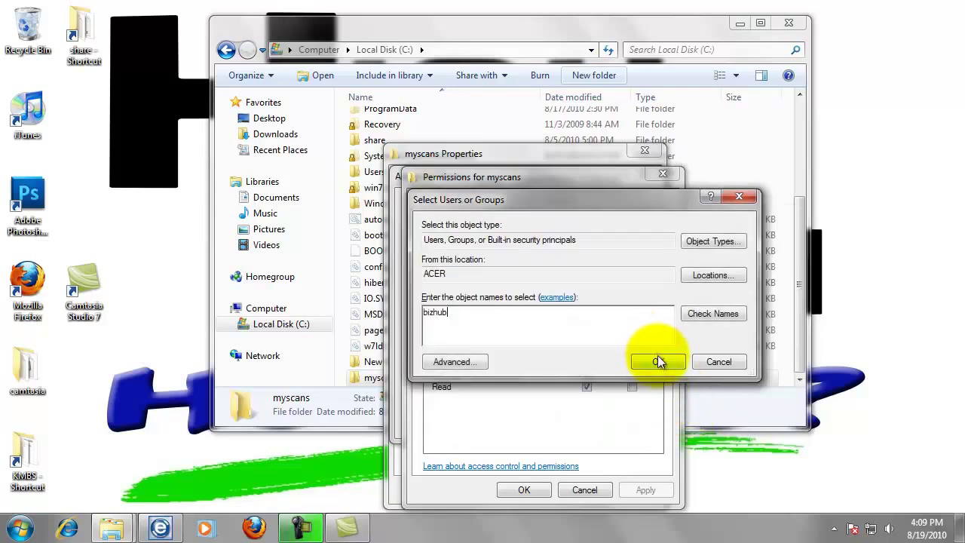
- Add ACER\bizhub with Full Control share permission and save both permission dialogs
left_click(656, 362)
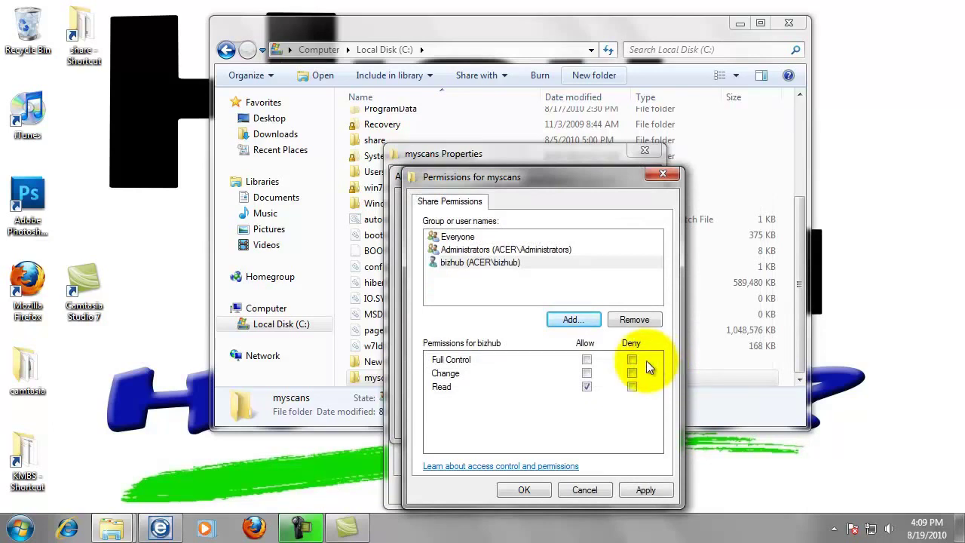
left_click(586, 361)
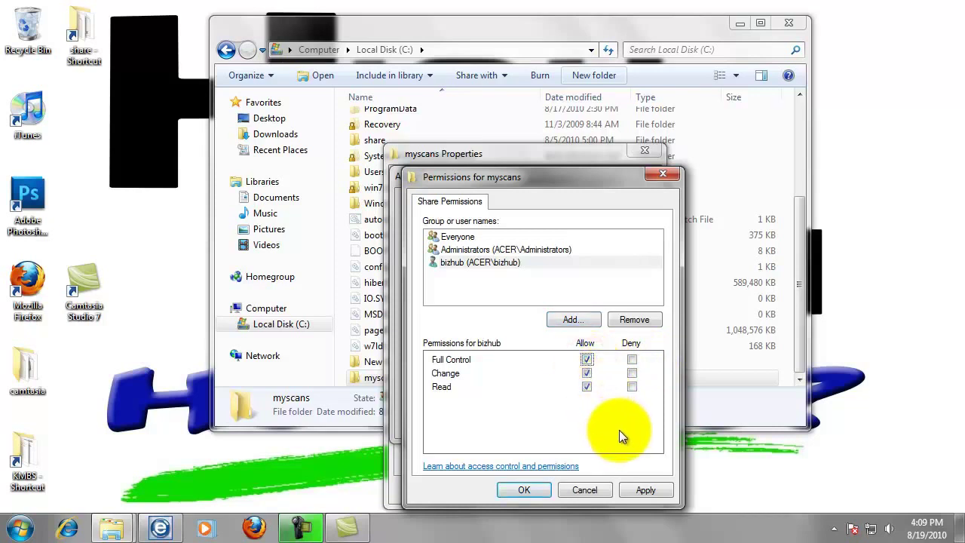
left_click(525, 490)
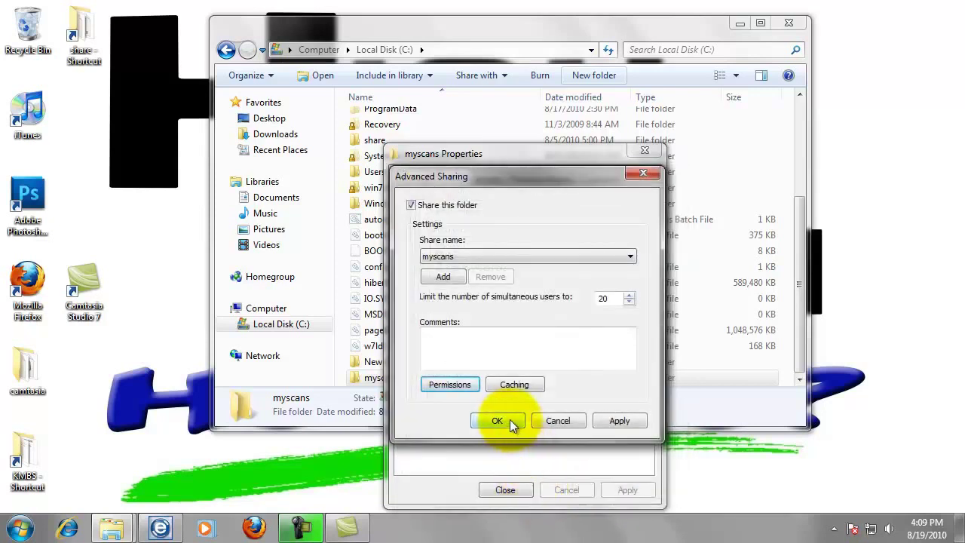
left_click(510, 420)
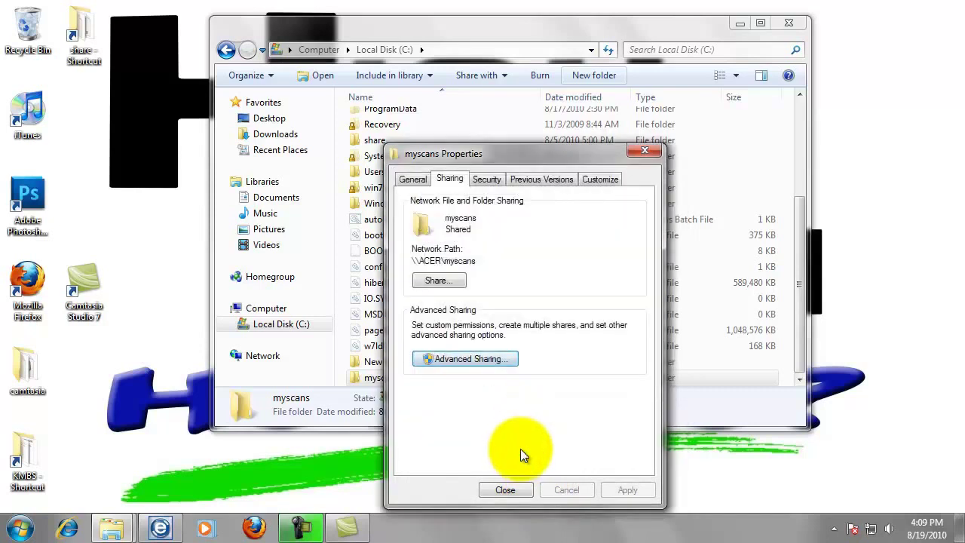
- Review the scanner account's permissions on the myscans Security tab, then close the properties
left_click(488, 182)
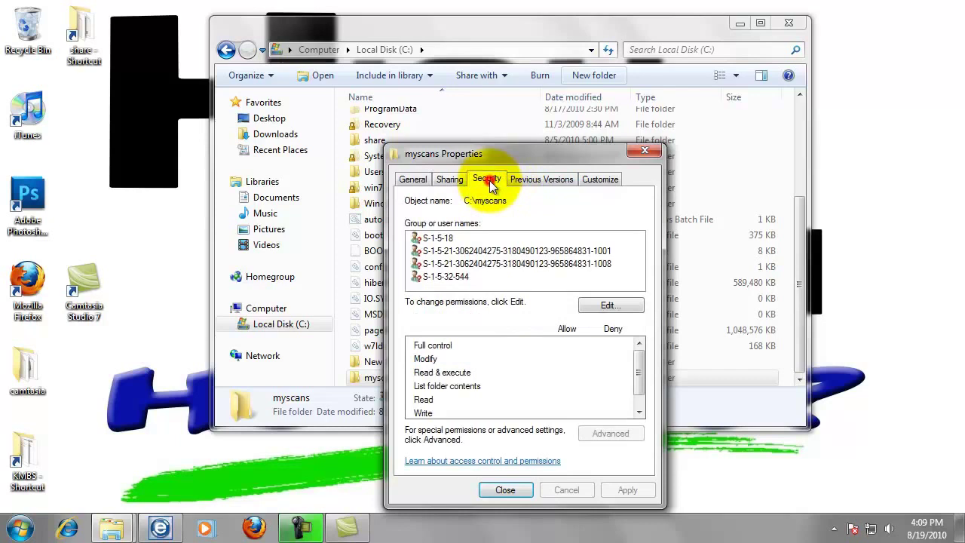
left_click(469, 264)
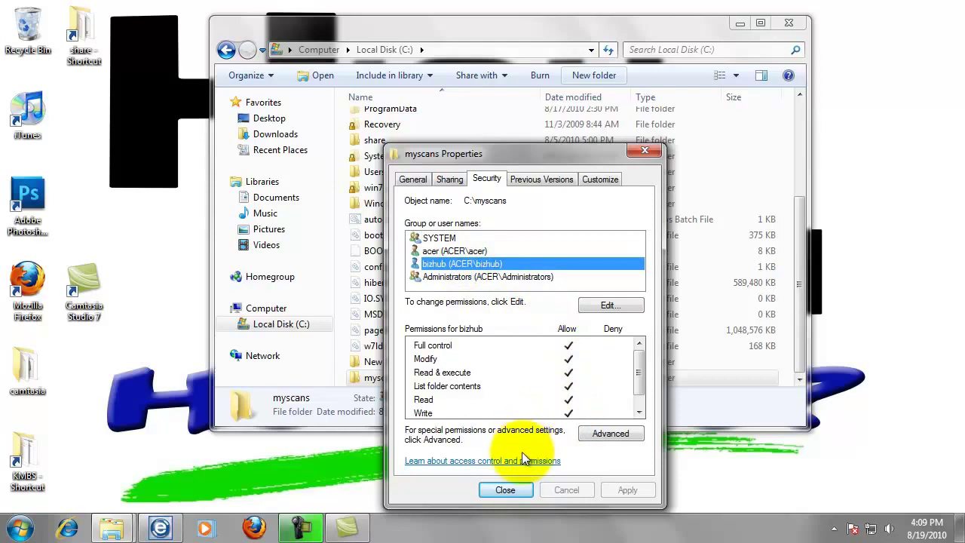
left_click(516, 487)
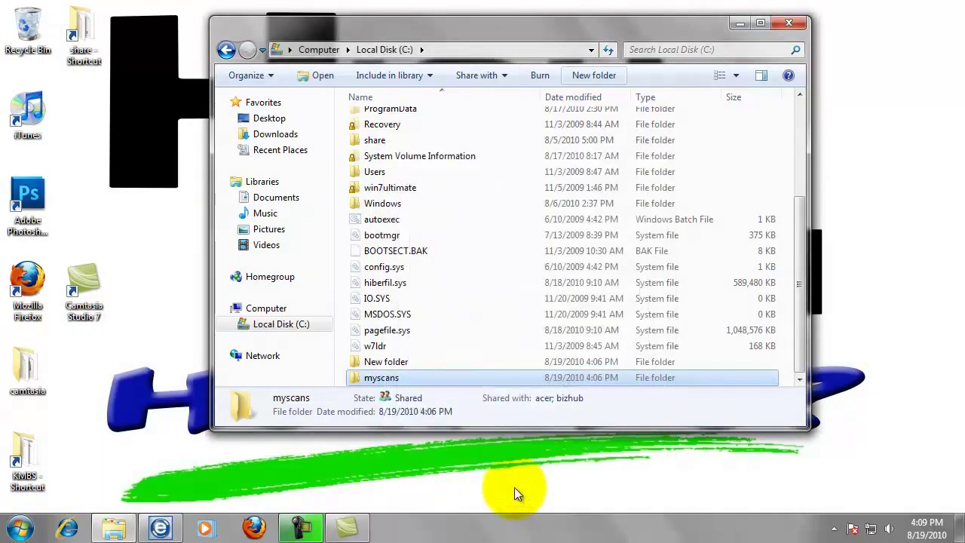
- Send a myscans shortcut to the desktop and close the Local Disk (C:) window
right_click(390, 377)
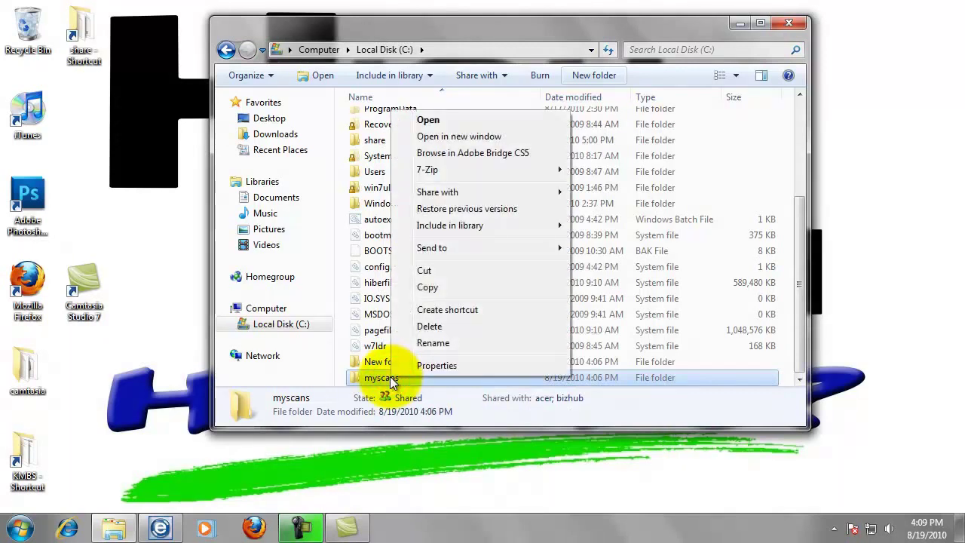
mouse_move(452, 250)
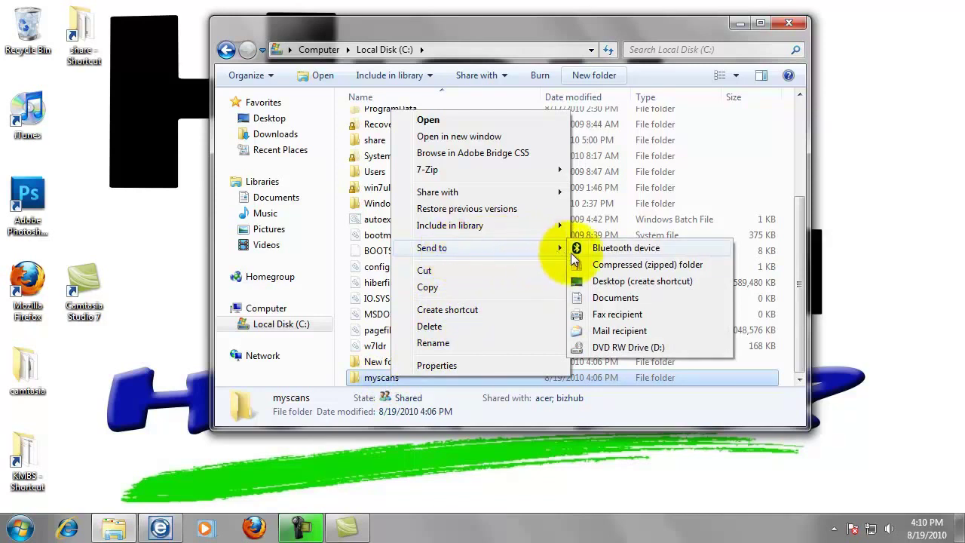
left_click(601, 287)
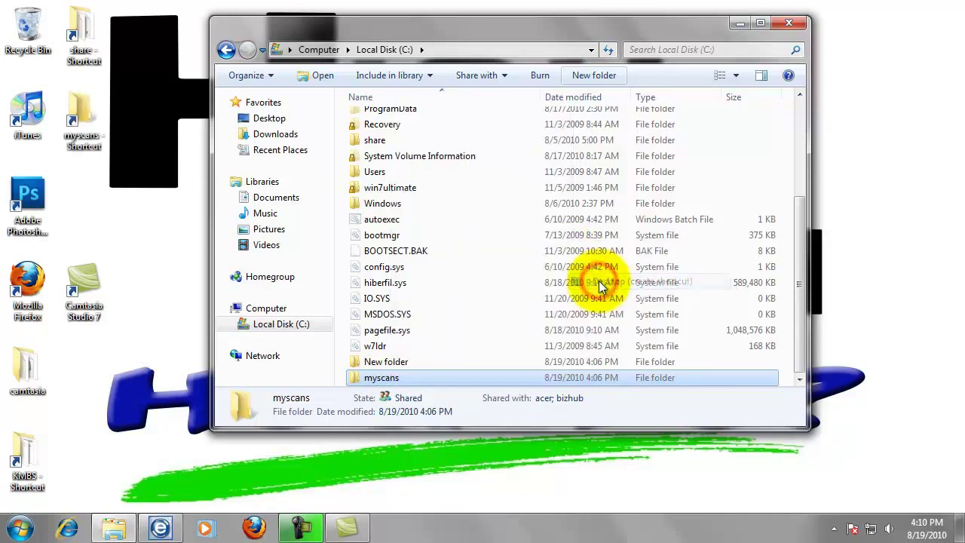
left_click(788, 24)
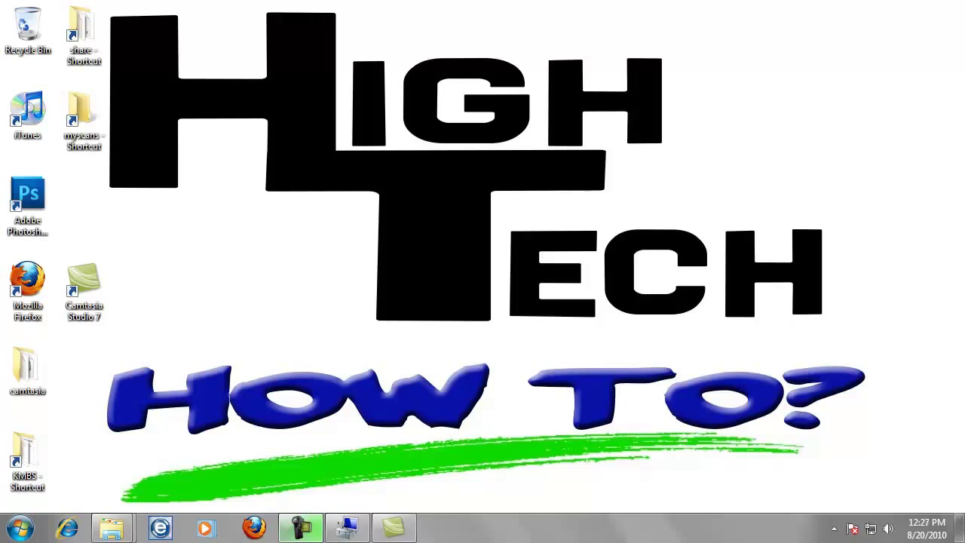
- Go from the Start menu to Control Panel's Devices and Printers page
key("super")
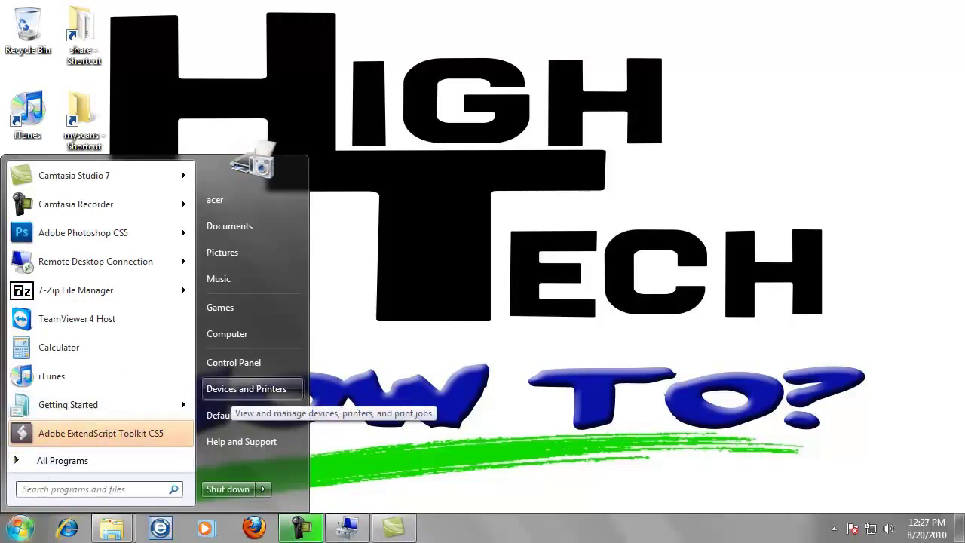
left_click(234, 362)
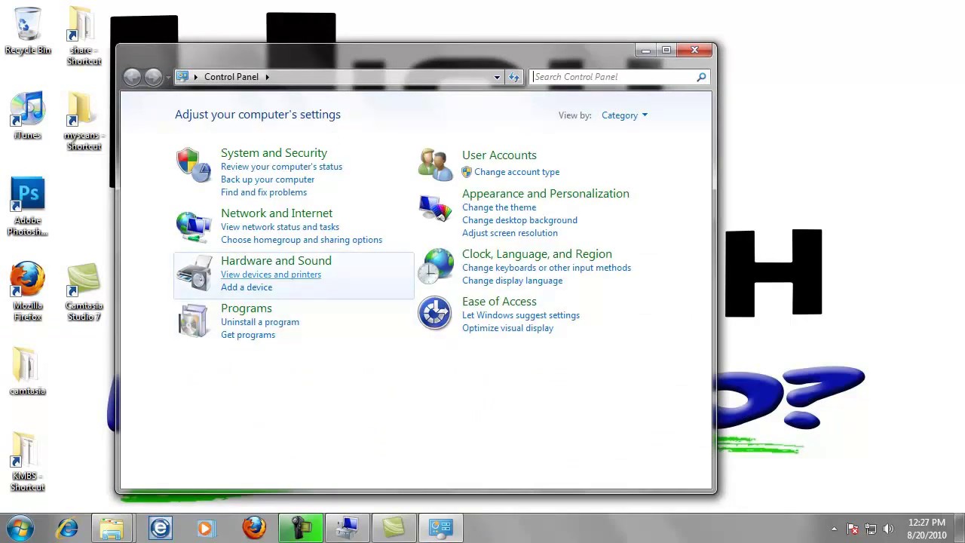
left_click(271, 275)
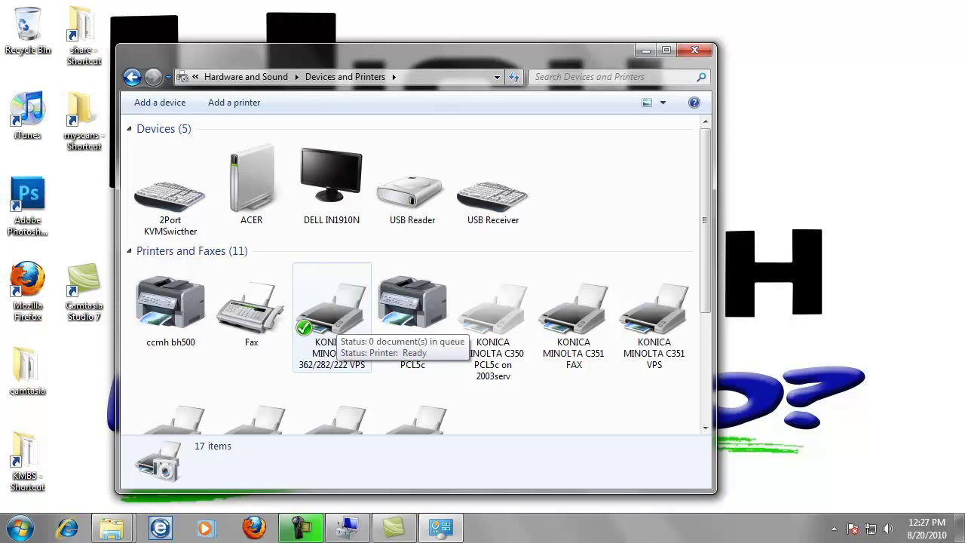
right_click(337, 322)
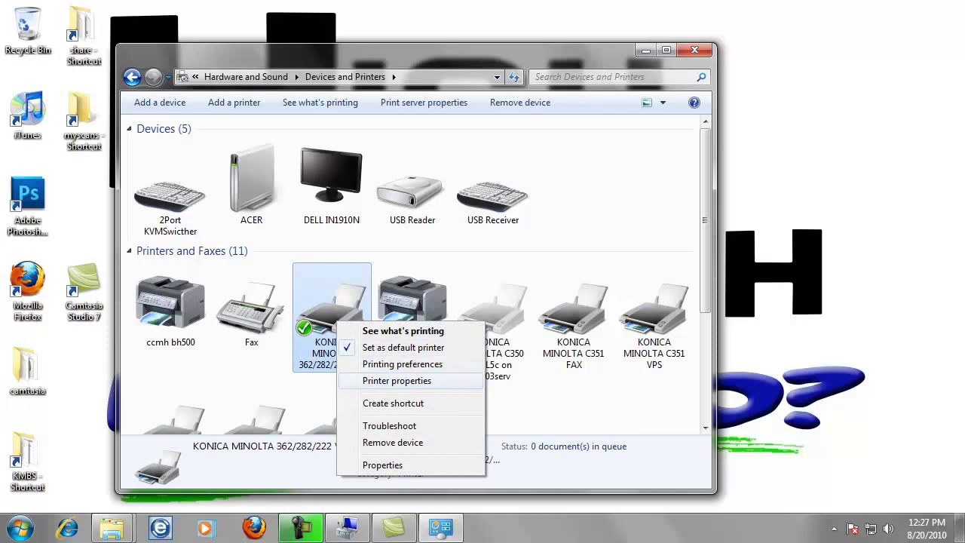
left_click(396, 380)
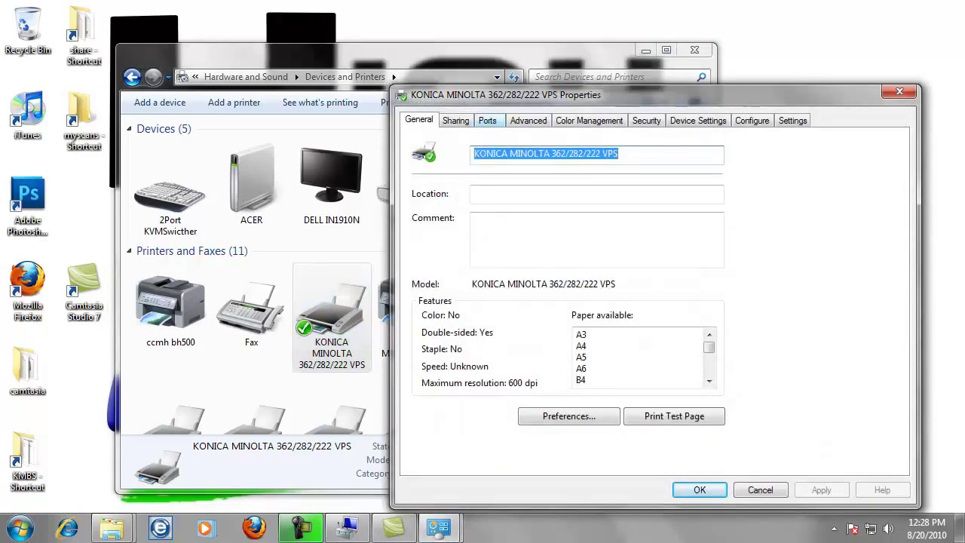
left_click(487, 120)
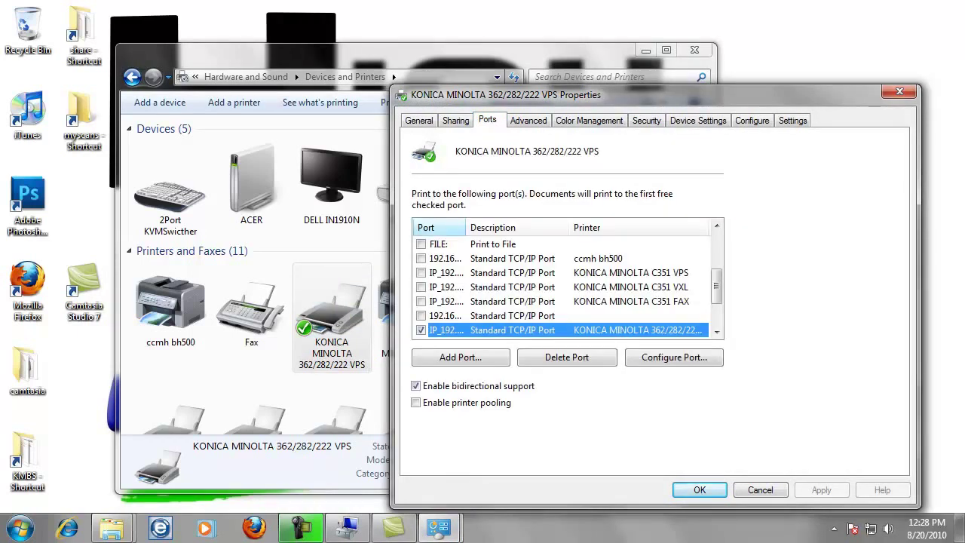
left_click_drag(465, 227, 529, 227)
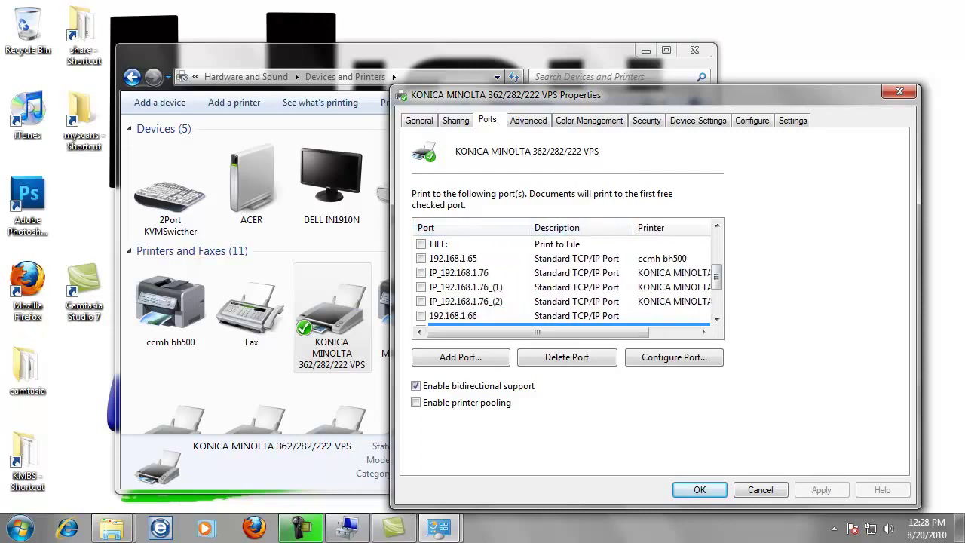
scroll(565, 287, "down", 1)
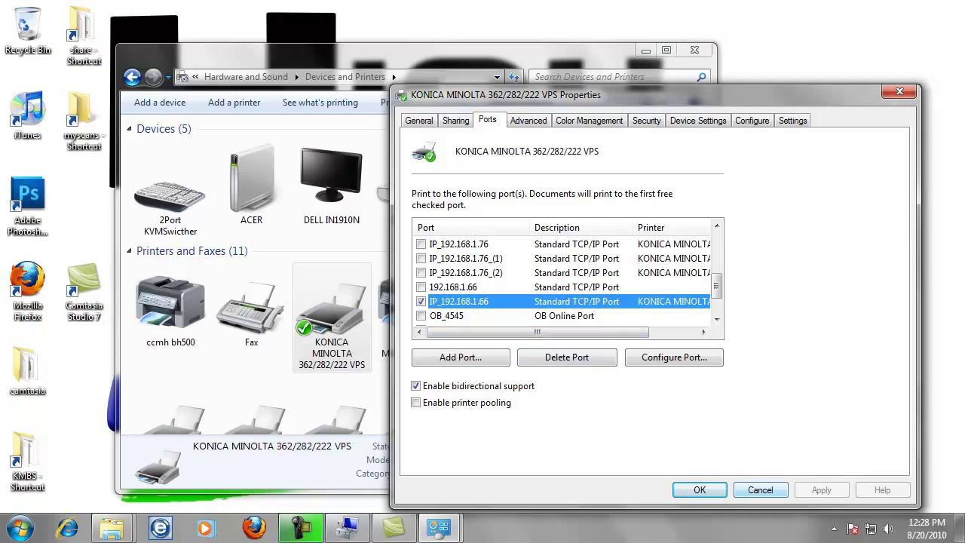
- Cancel the printer properties, close Devices and Printers, and launch Mozilla Firefox
left_click(760, 490)
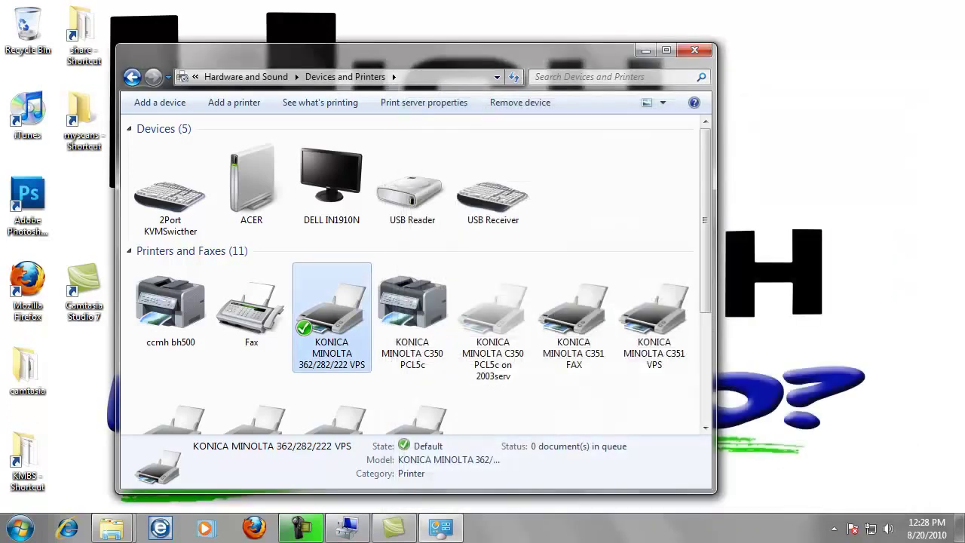
left_click(694, 50)
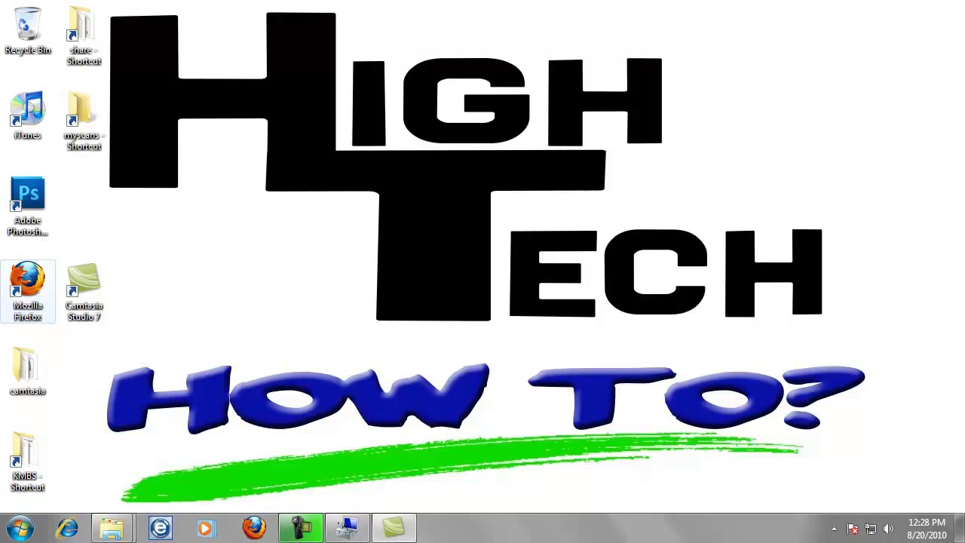
left_click(28, 290)
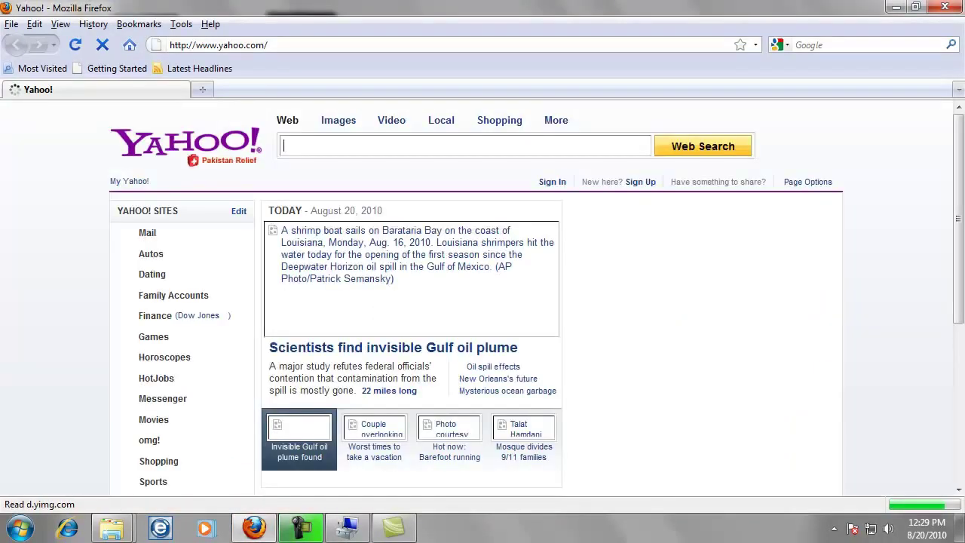
- Load the printer's web page at 192.168.1.66 and go to its Scan section
key("ctrl+l")
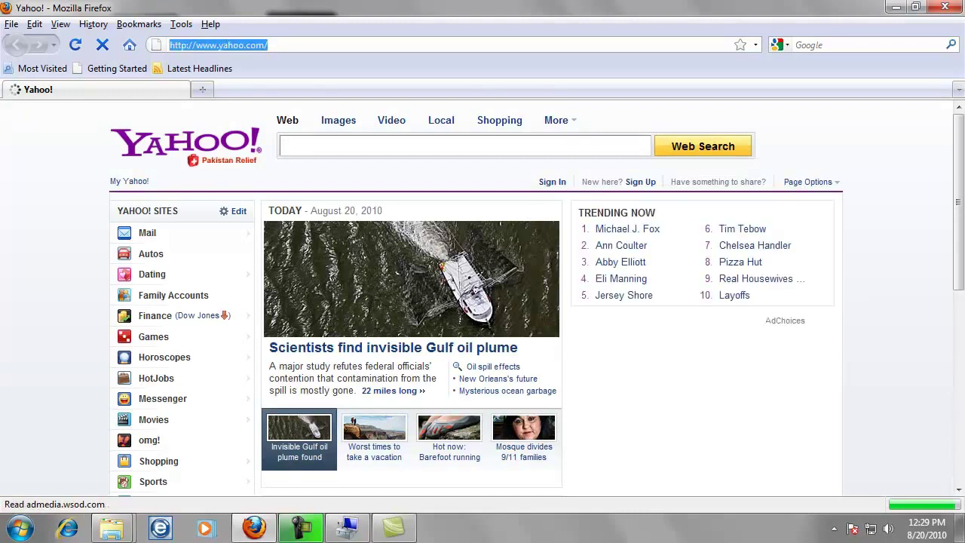
type("19")
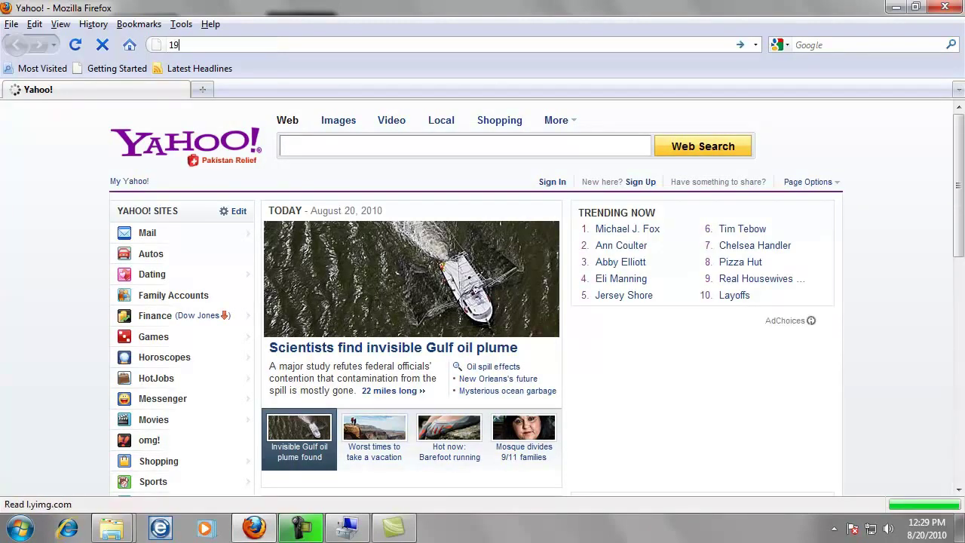
type("2.168.1.66")
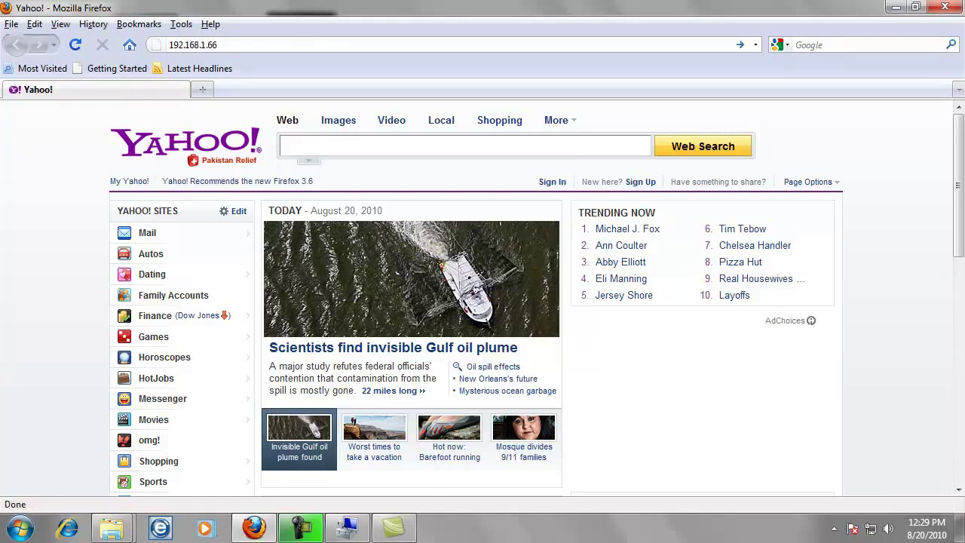
key("Return")
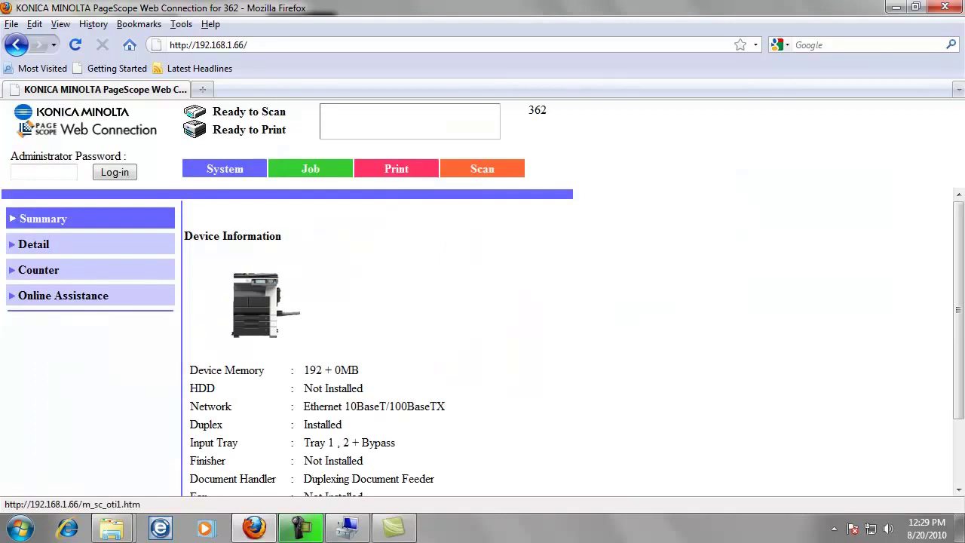
left_click(487, 168)
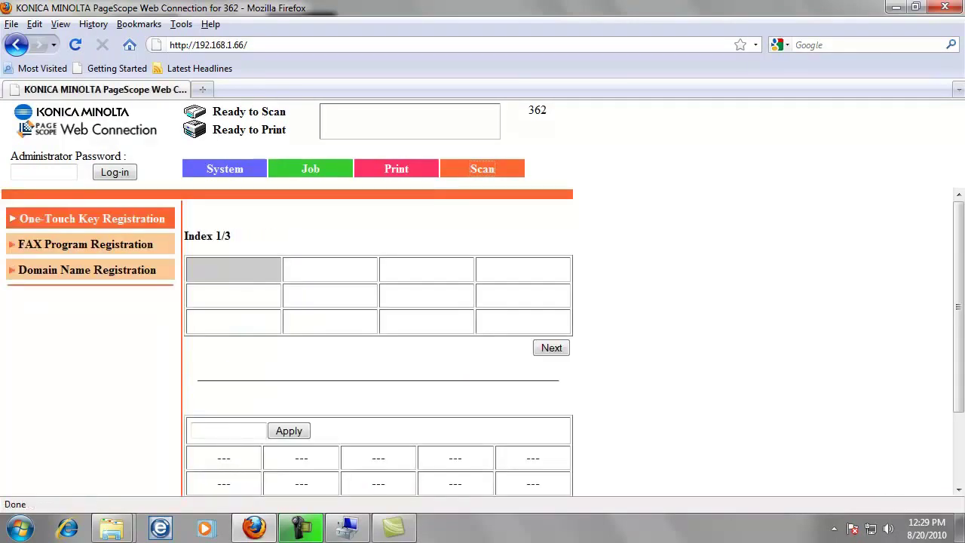
- Name the first one-touch index group 'Scans'
left_click(330, 269)
left_click(233, 269)
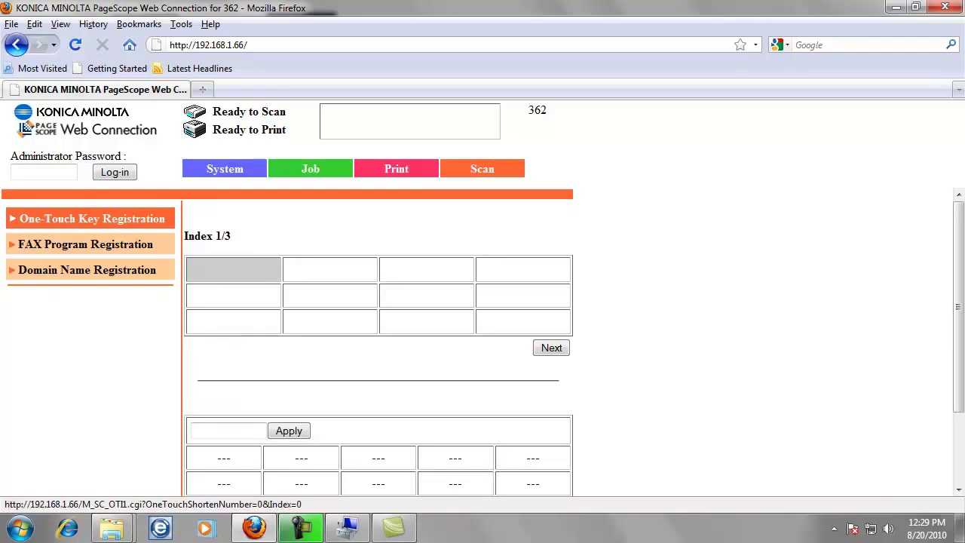
left_click(229, 430)
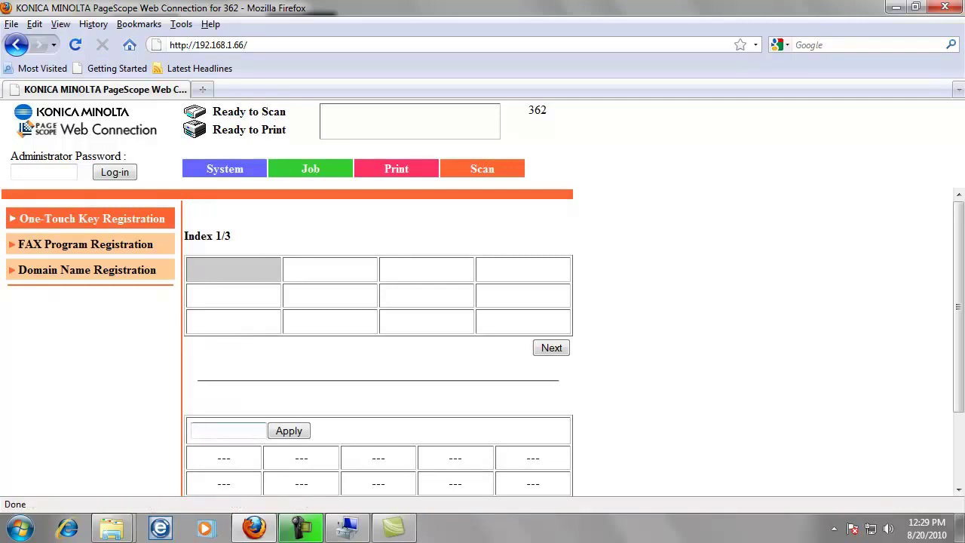
type("S")
key("BackSpace")
type("Scans")
key("Return")
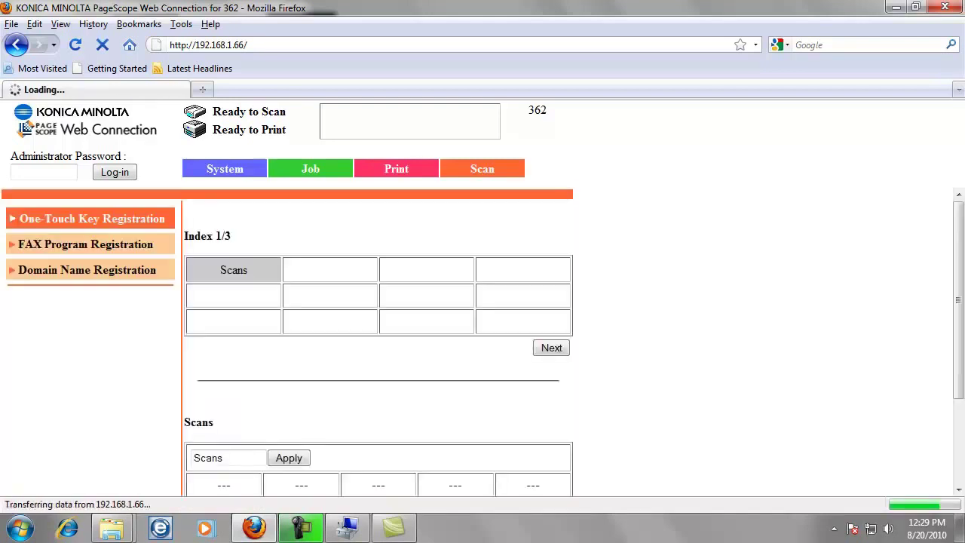
scroll(377, 339, "down", 2)
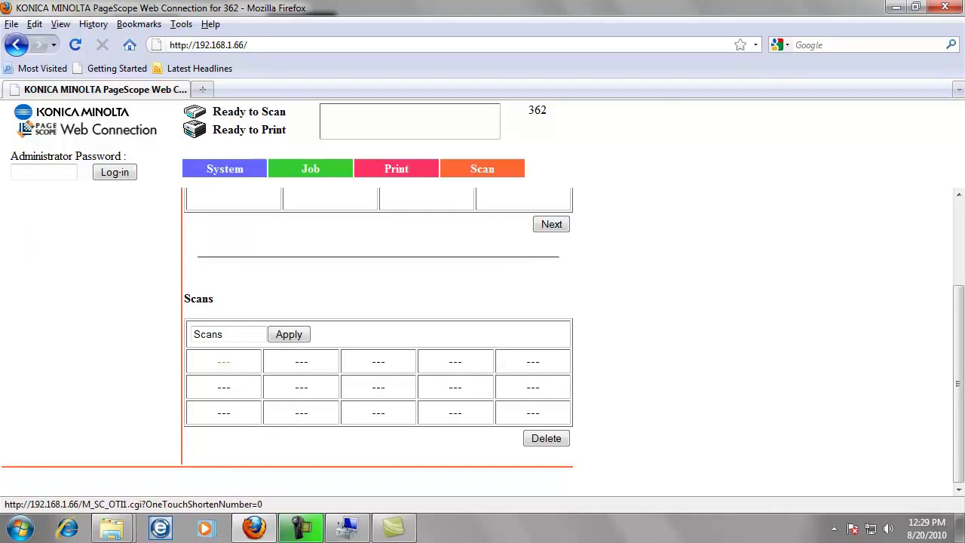
- Create a TX:PC(SMB) destination in the first empty slot, enter the person's name as One-Touch Name, and choose Host Name
left_click(223, 362)
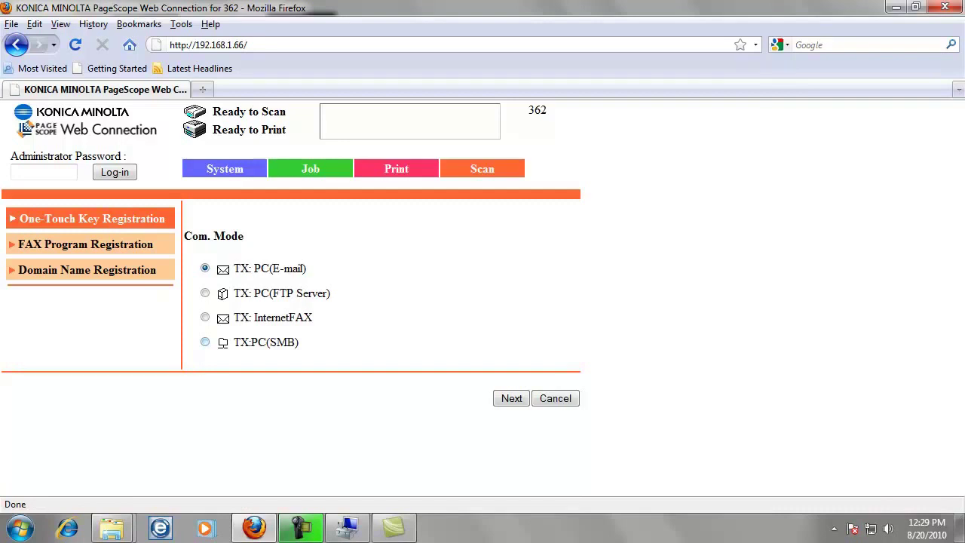
left_click(205, 342)
left_click(511, 398)
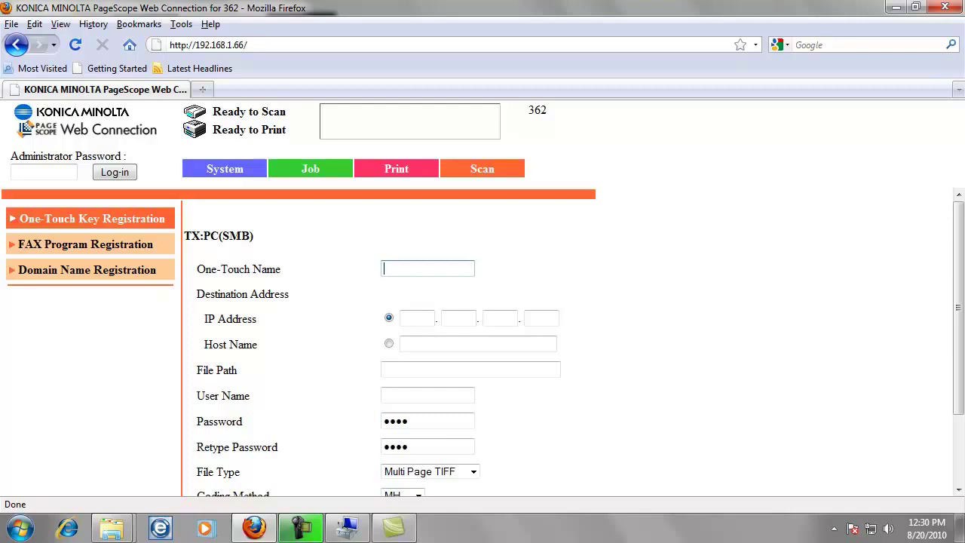
type("Jarrod")
left_click(389, 343)
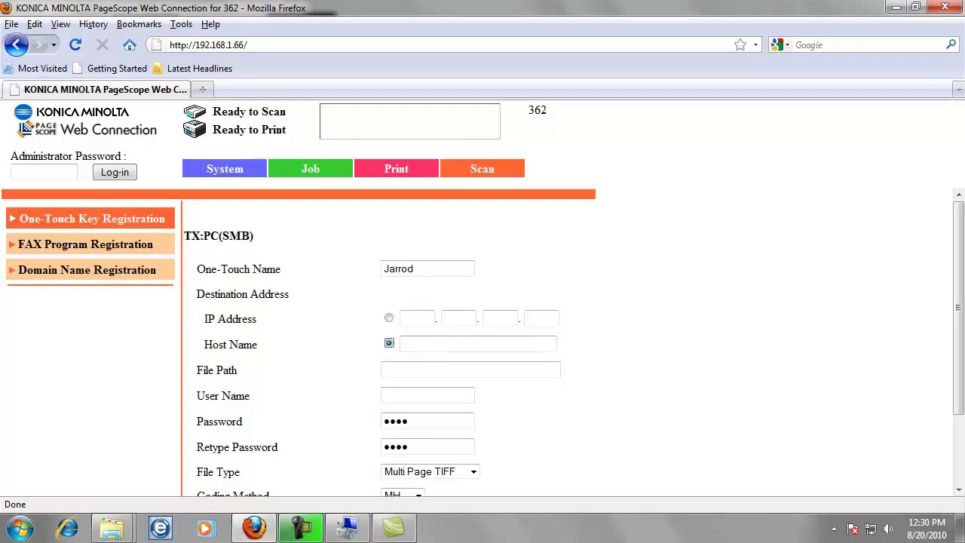
left_click(21, 528)
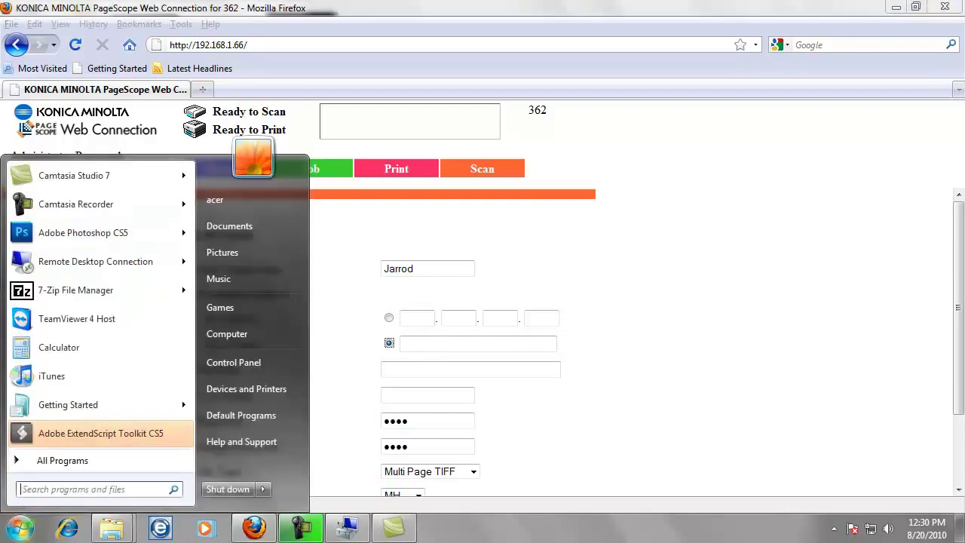
right_click(232, 336)
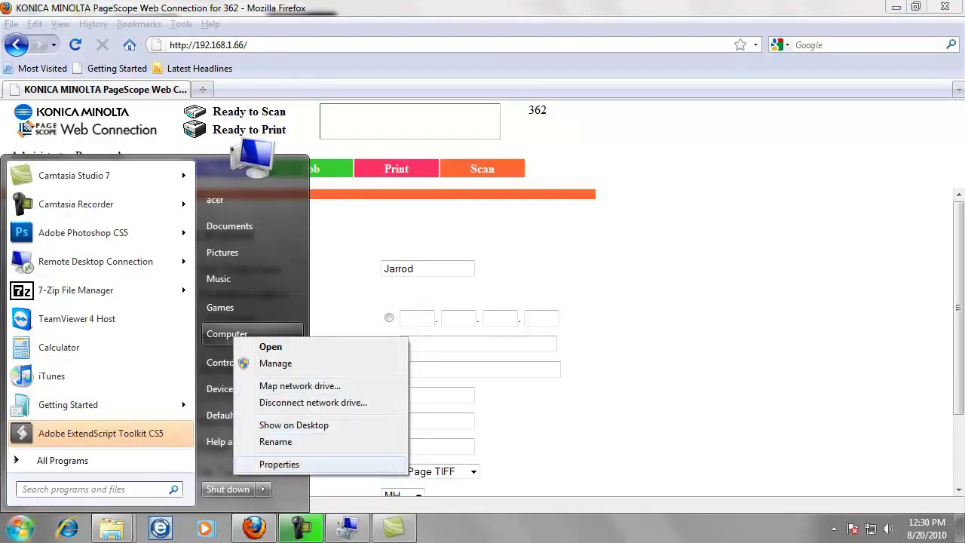
left_click(279, 463)
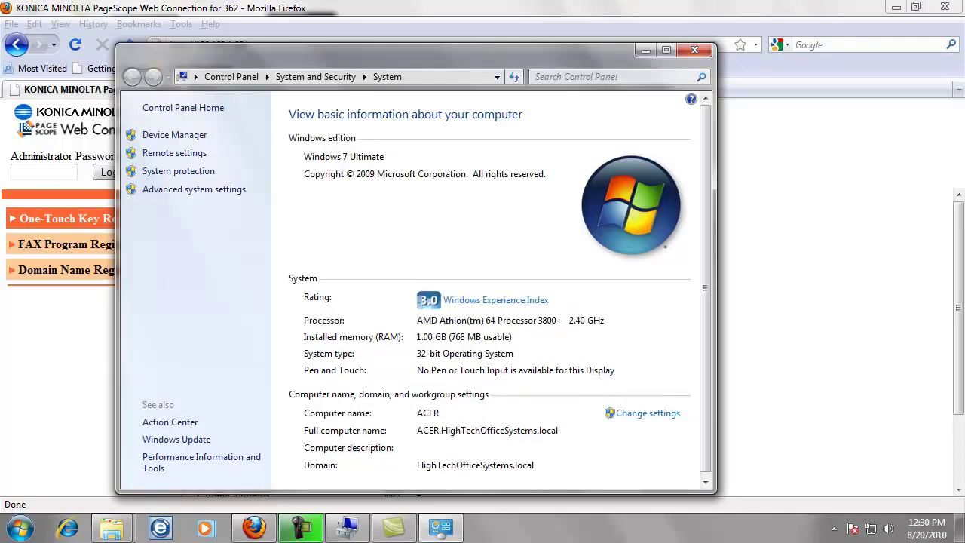
- Close the system information window and enter host ACER with file path myscans
left_click(694, 50)
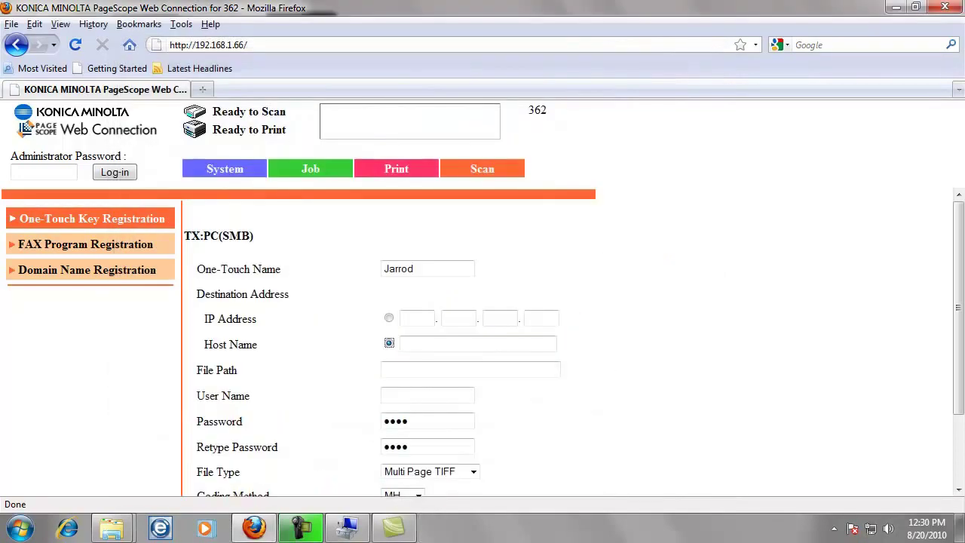
left_click(478, 343)
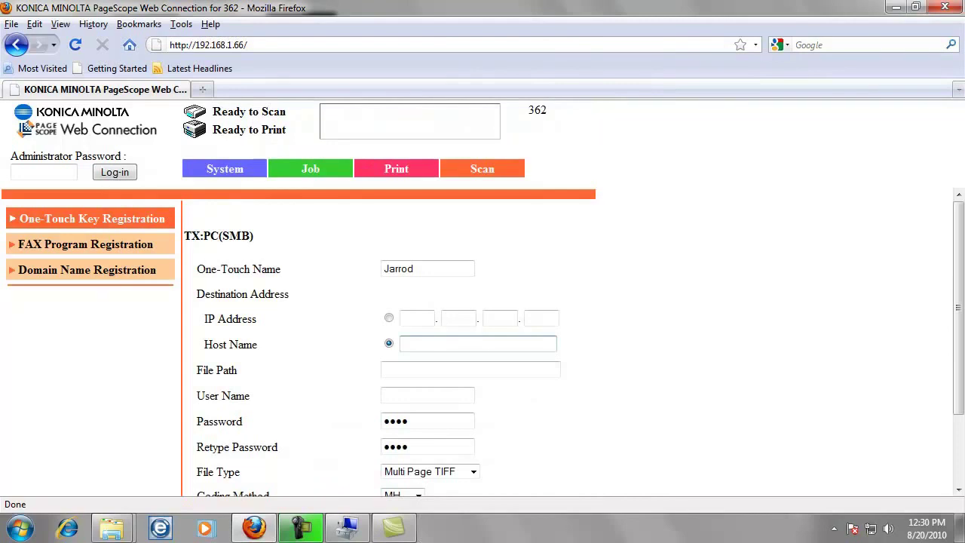
type("ACER")
left_click(470, 369)
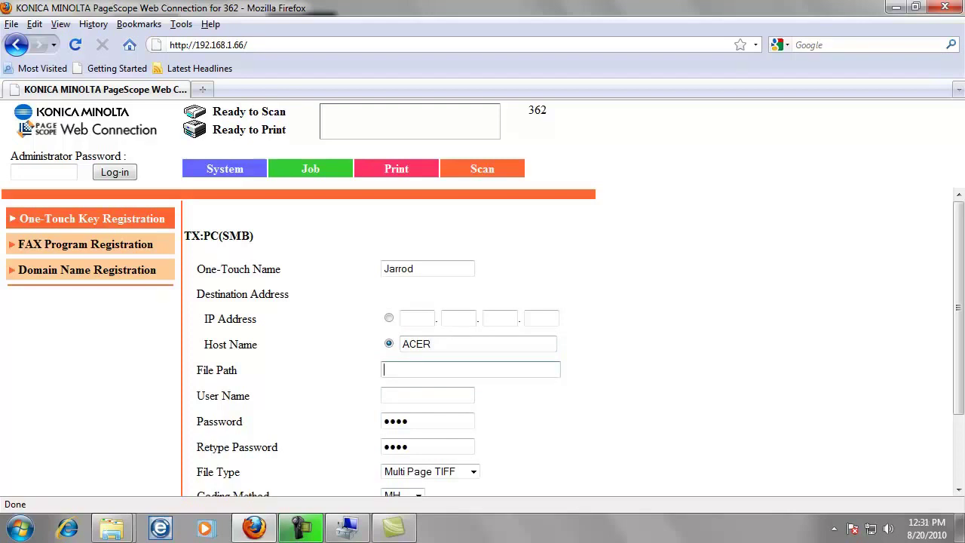
type("myscans")
- Enter user name bizhub and type the account password in both password fields
left_click(427, 395)
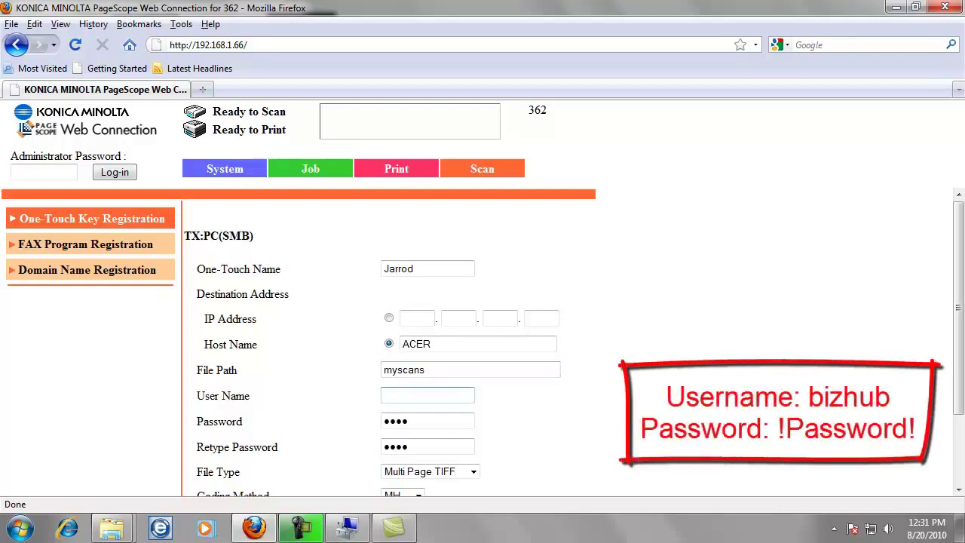
key("Tab")
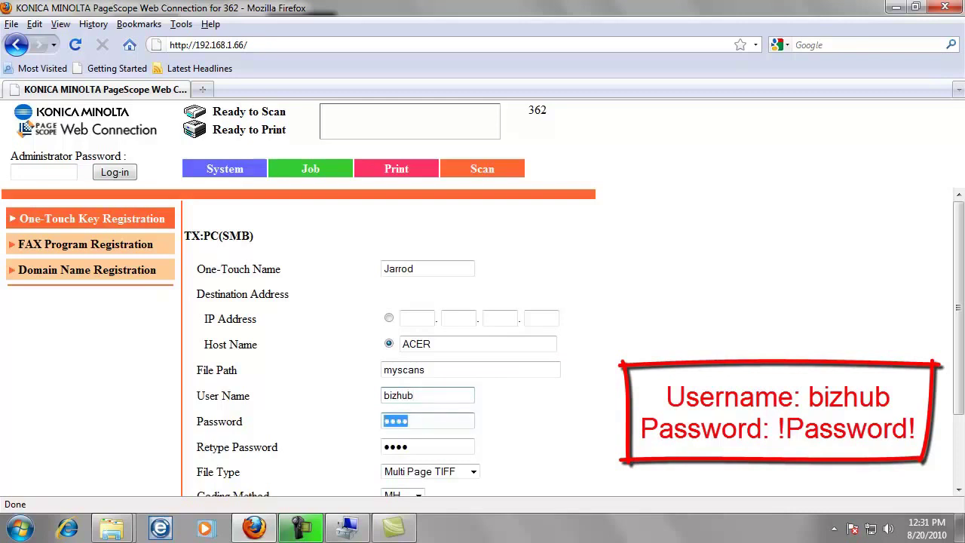
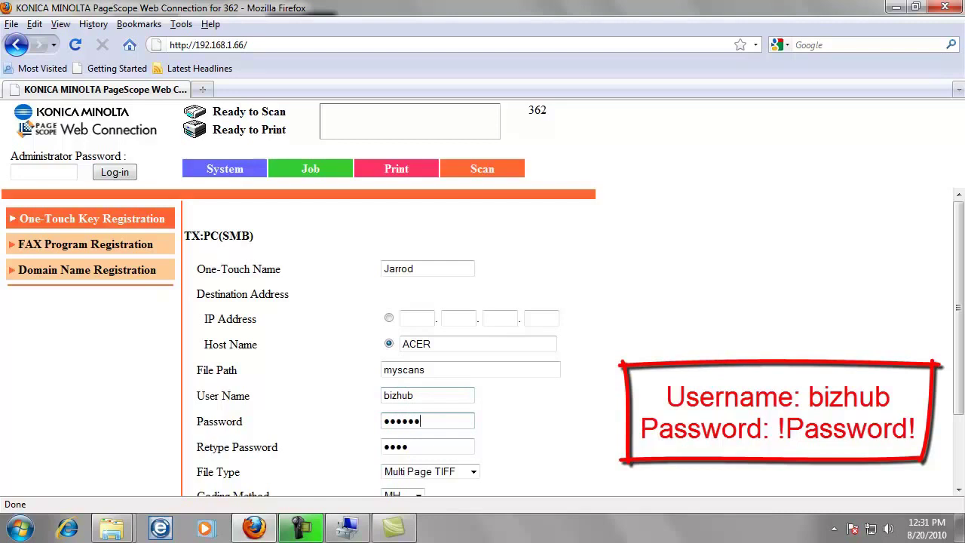
key("Tab")
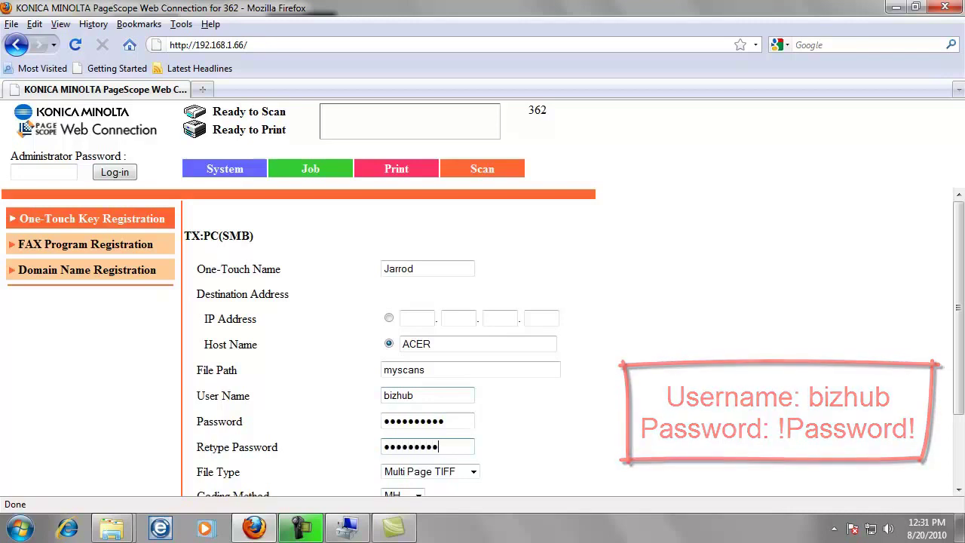
key("Tab")
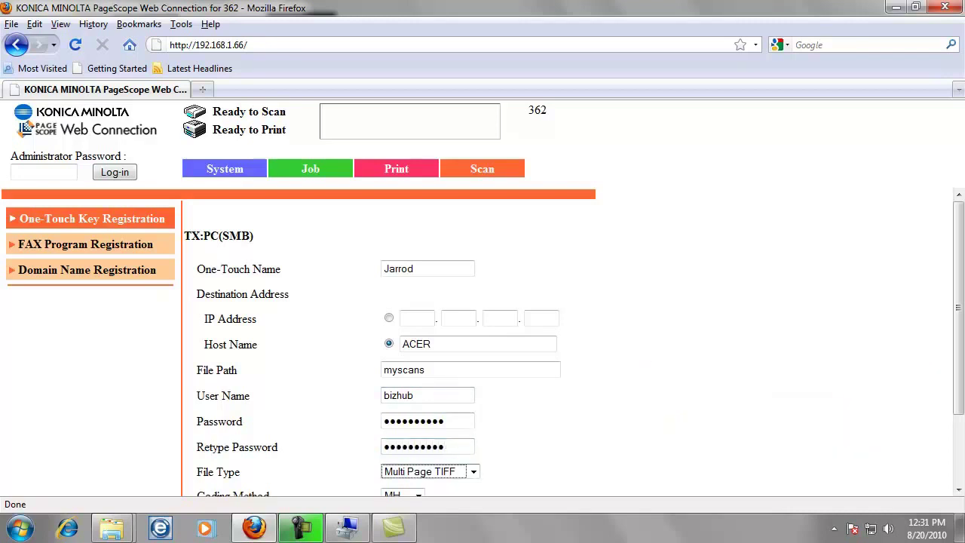
- Set the destination's file type to PDF and apply to save it
key("alt+Down")
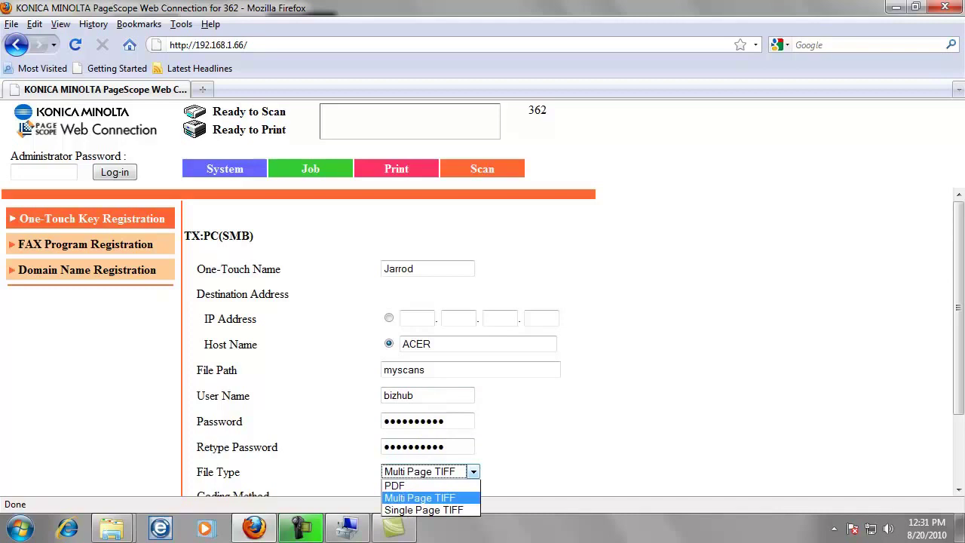
key("Up")
key("Return")
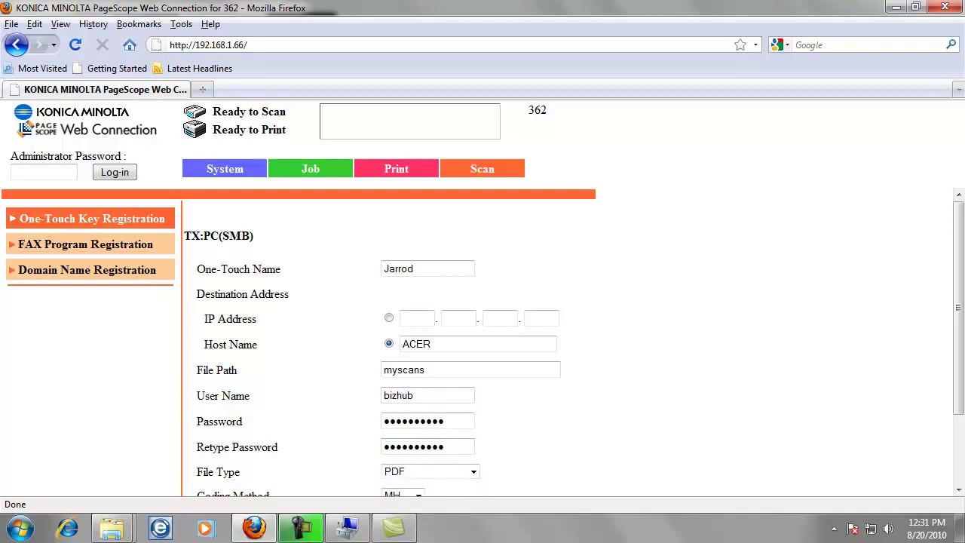
scroll(482, 339, "down", 3)
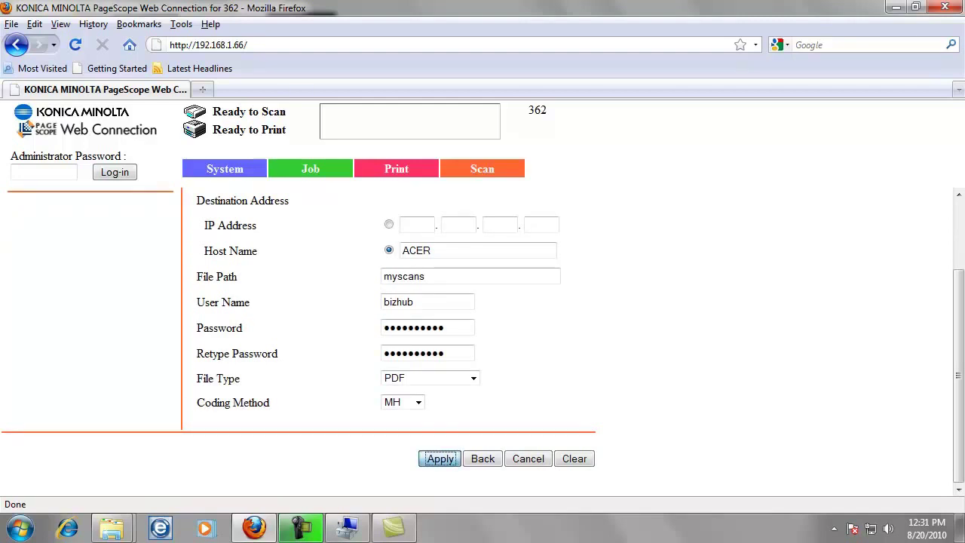
left_click(439, 459)
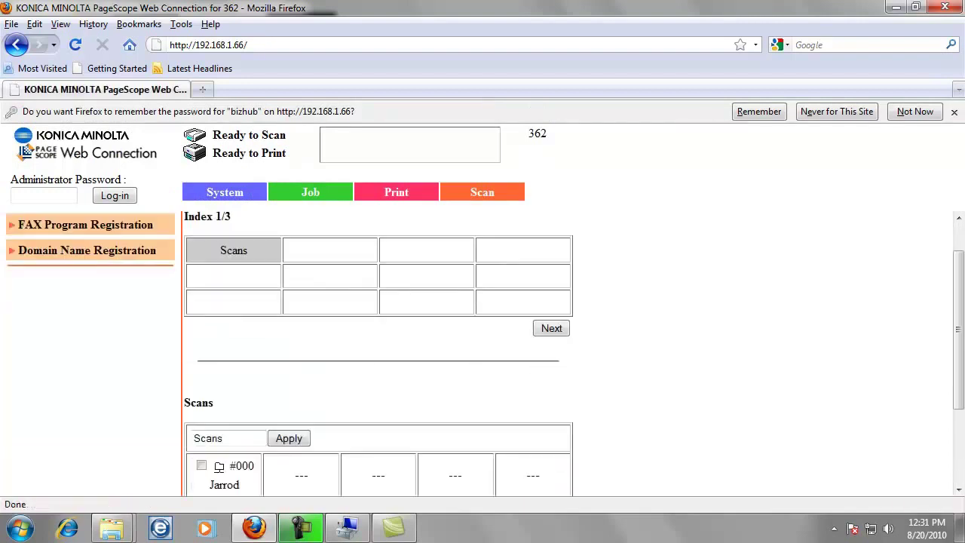
- Confirm entry #000 is listed under Scans, then close Firefox
scroll(483, 351, "down", 2)
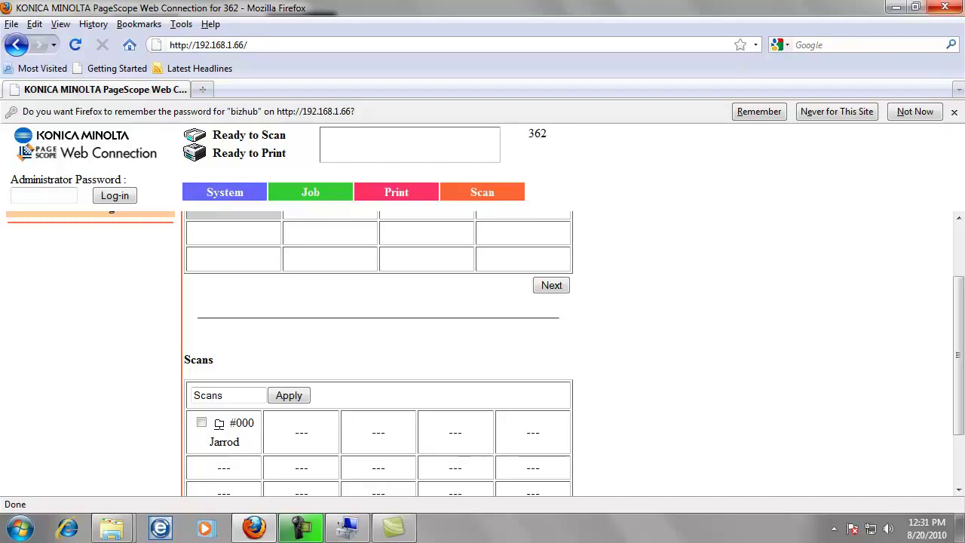
key("alt+F4")
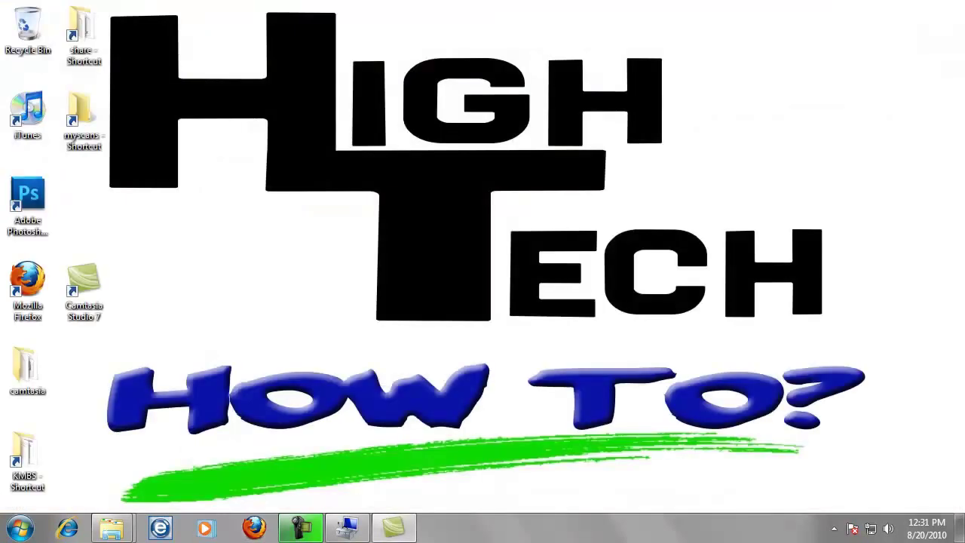